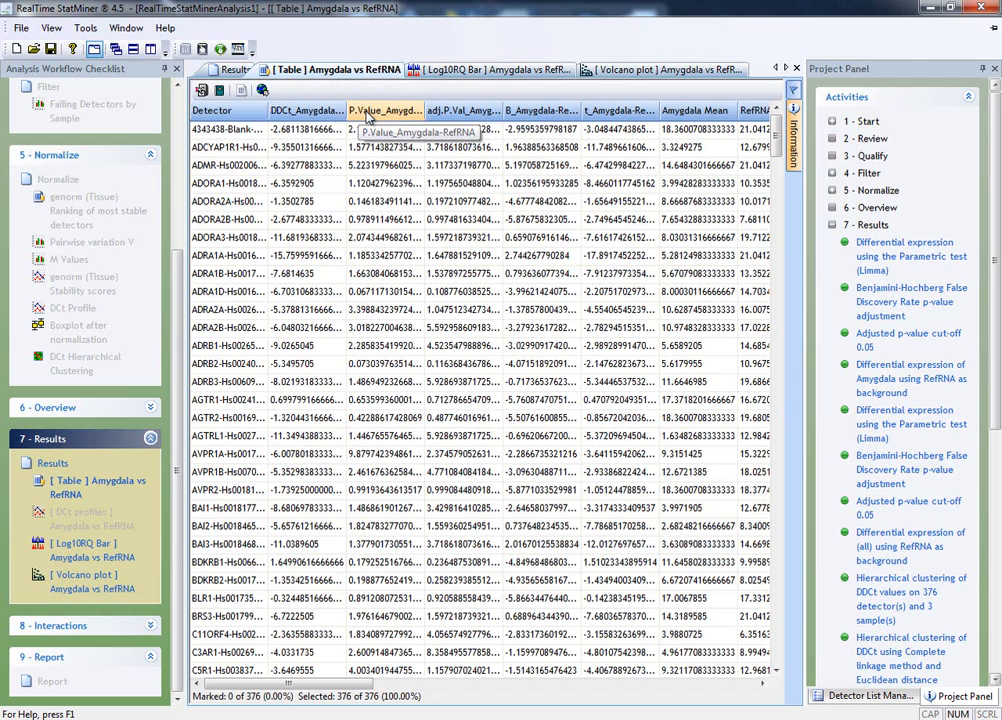
- Filter the Log10RQ Bar chart of Amygdala vs RefRNA to detectors whose CtStatus is valid, excluding calibrator_not_detected, no_detection and target_not_detected
click(453, 72)
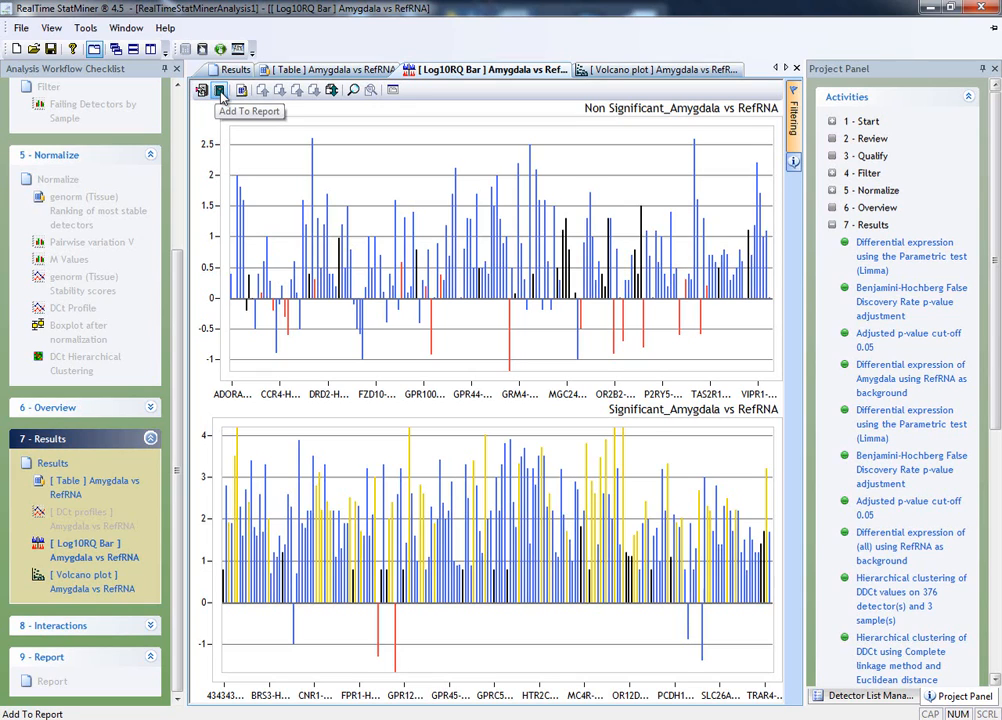
click(221, 92)
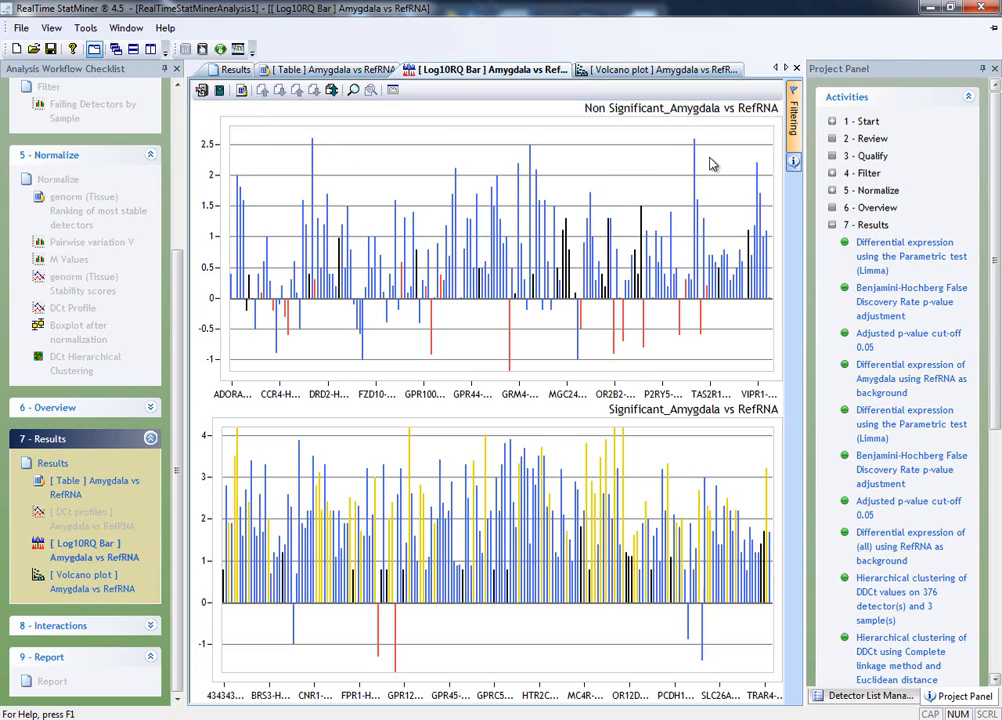
click(797, 140)
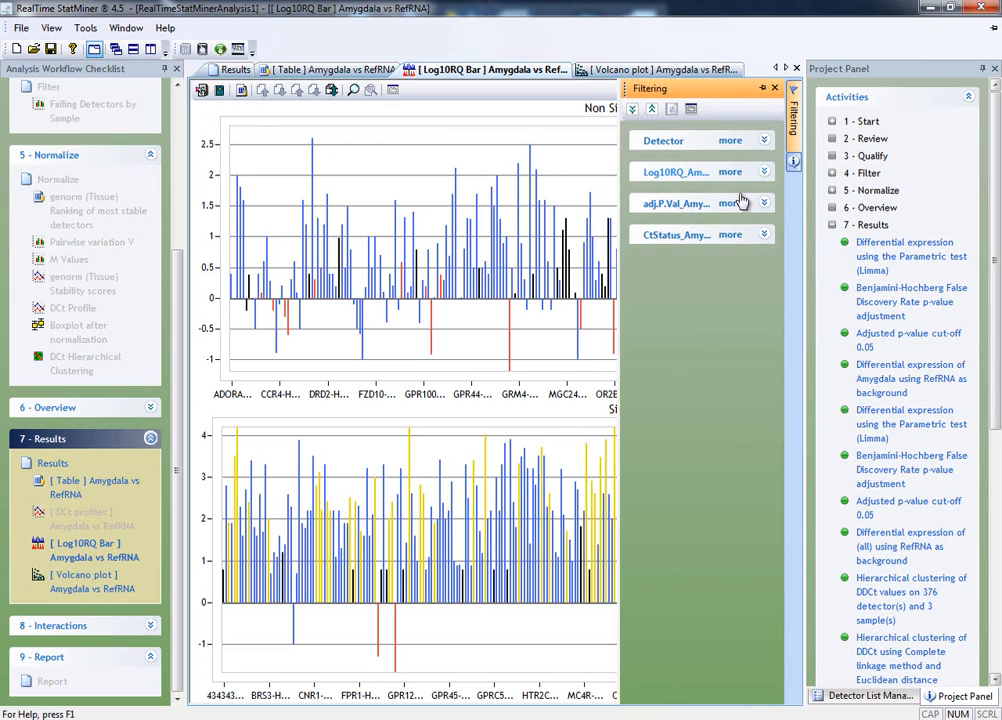
click(731, 236)
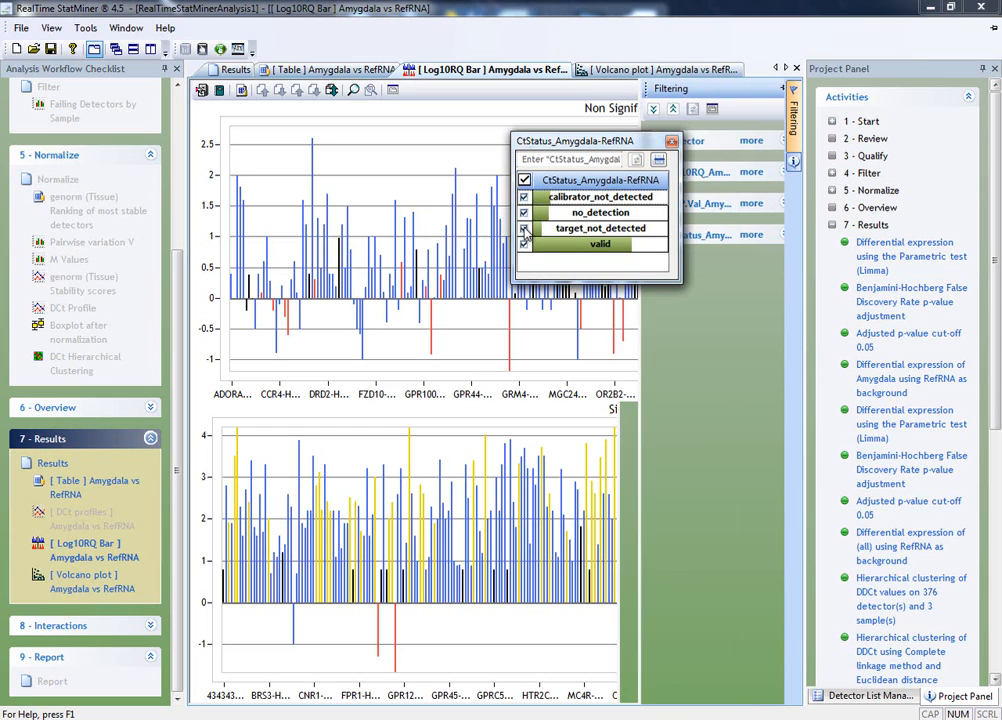
click(524, 229)
click(524, 213)
click(524, 197)
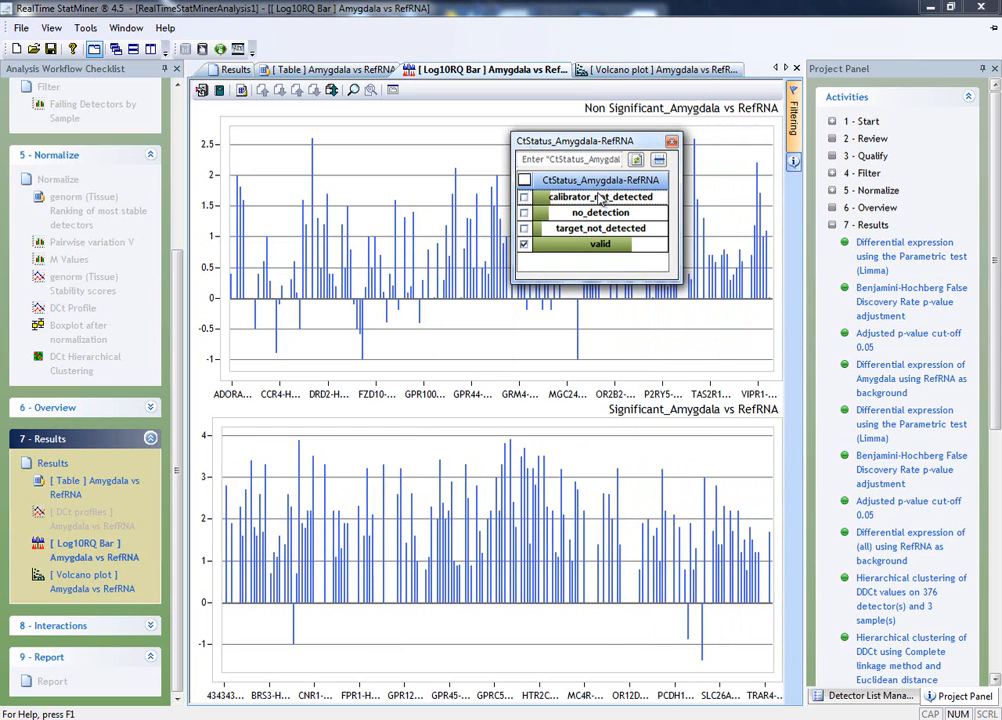
click(672, 145)
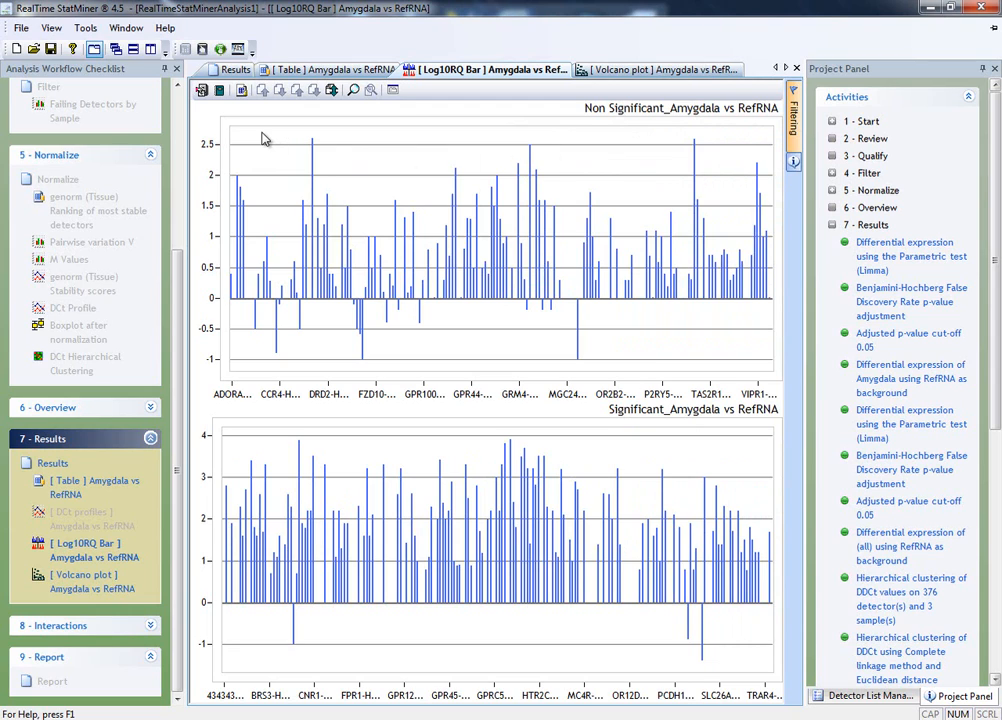
- Export only the filtered rows of the Log10RQ Bar chart to Microsoft Excel and return to RealTime StatMiner
click(201, 90)
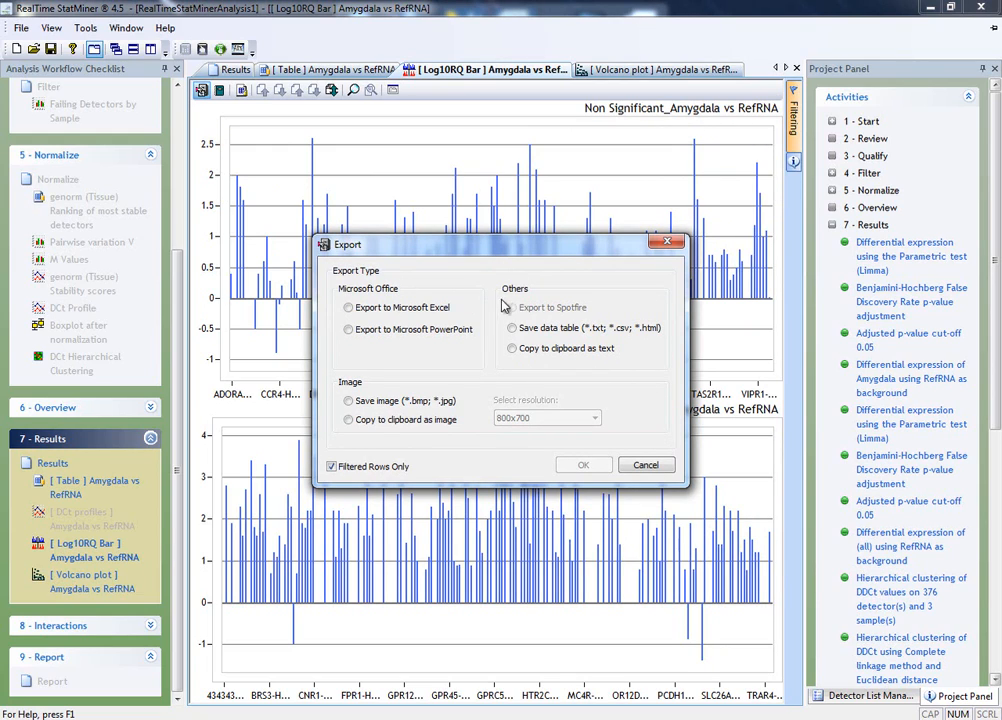
click(349, 309)
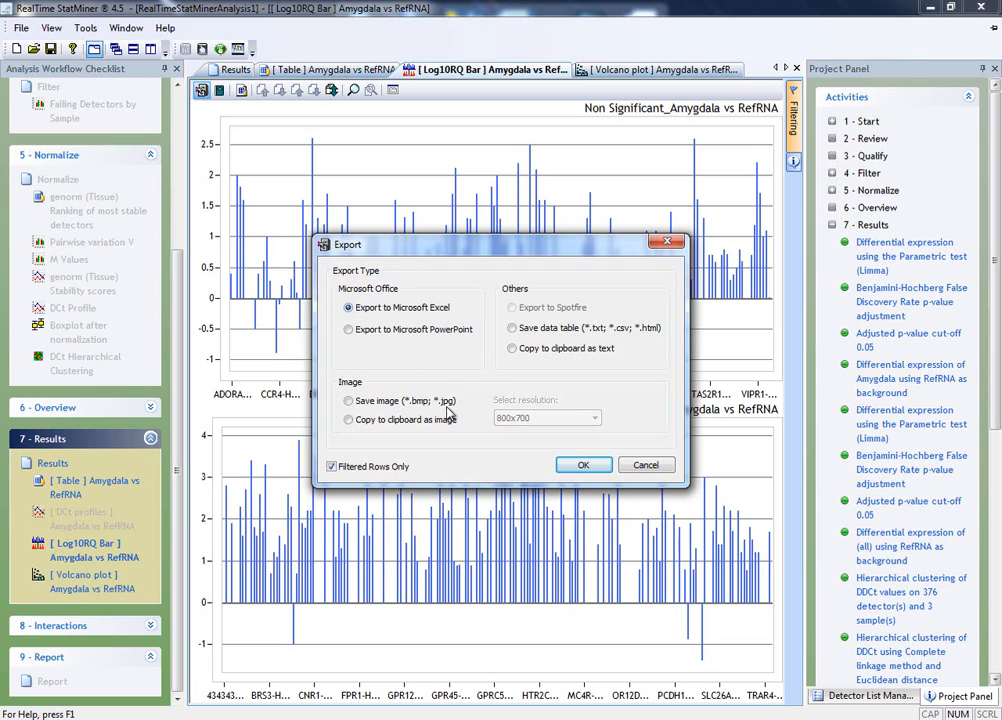
click(577, 466)
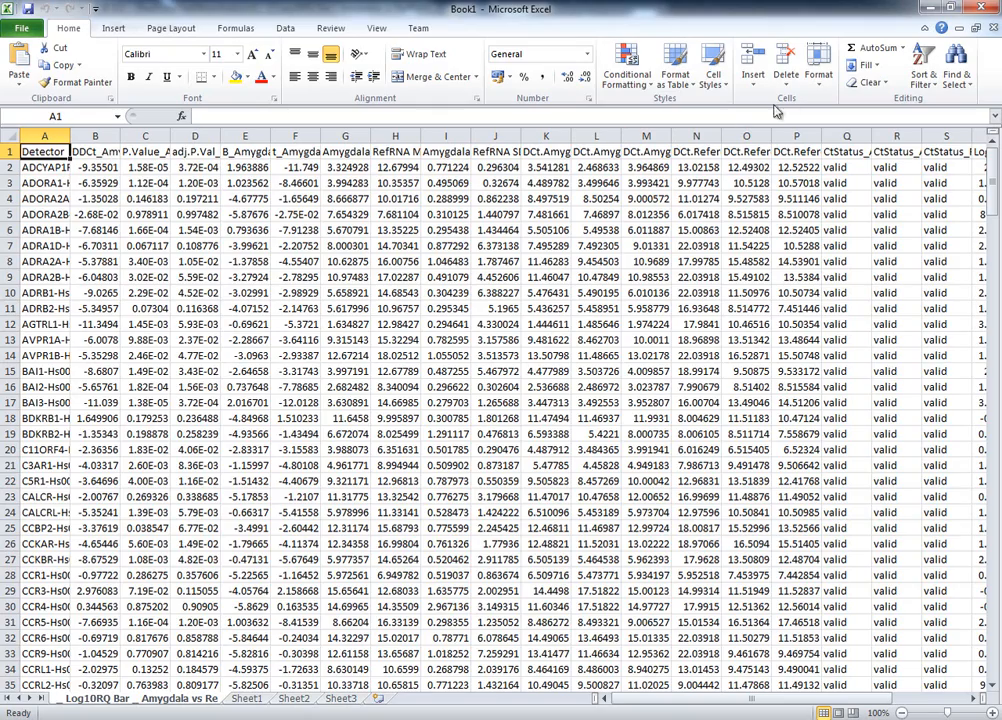
click(930, 7)
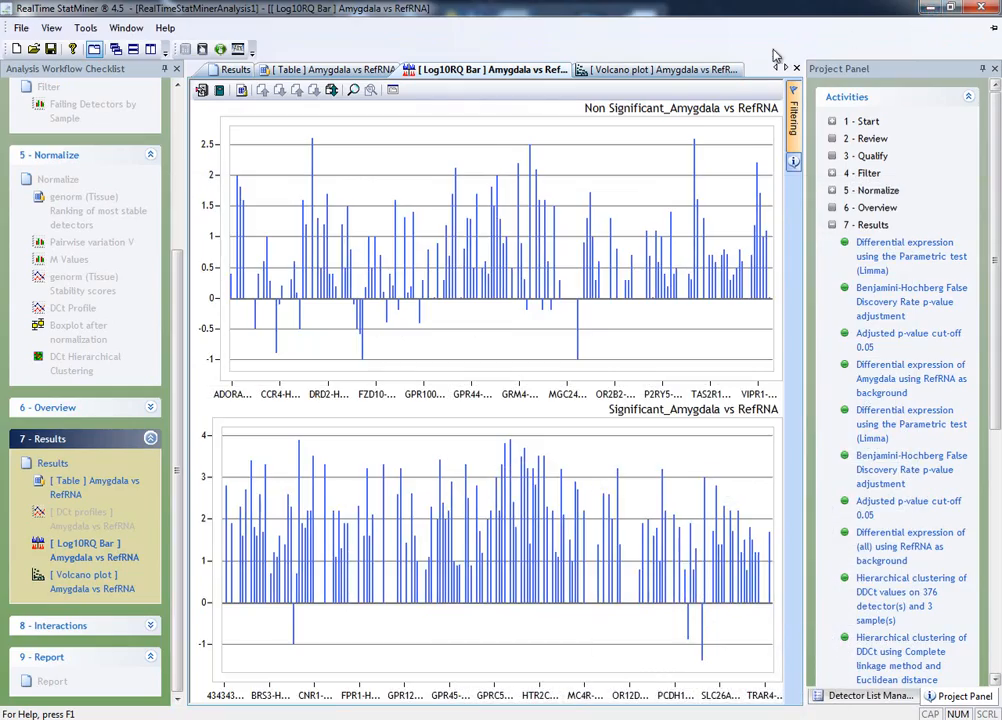
- Save the filtered Log10RQ Bar chart as an image at 2800x1600 resolution and check the exported picture
click(201, 90)
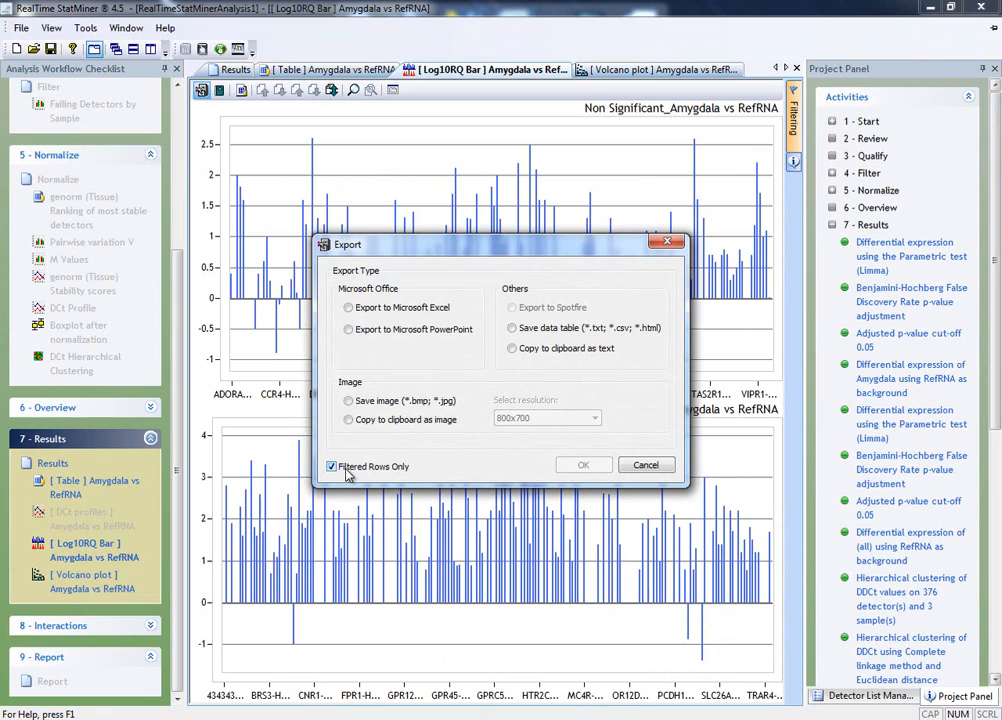
click(348, 401)
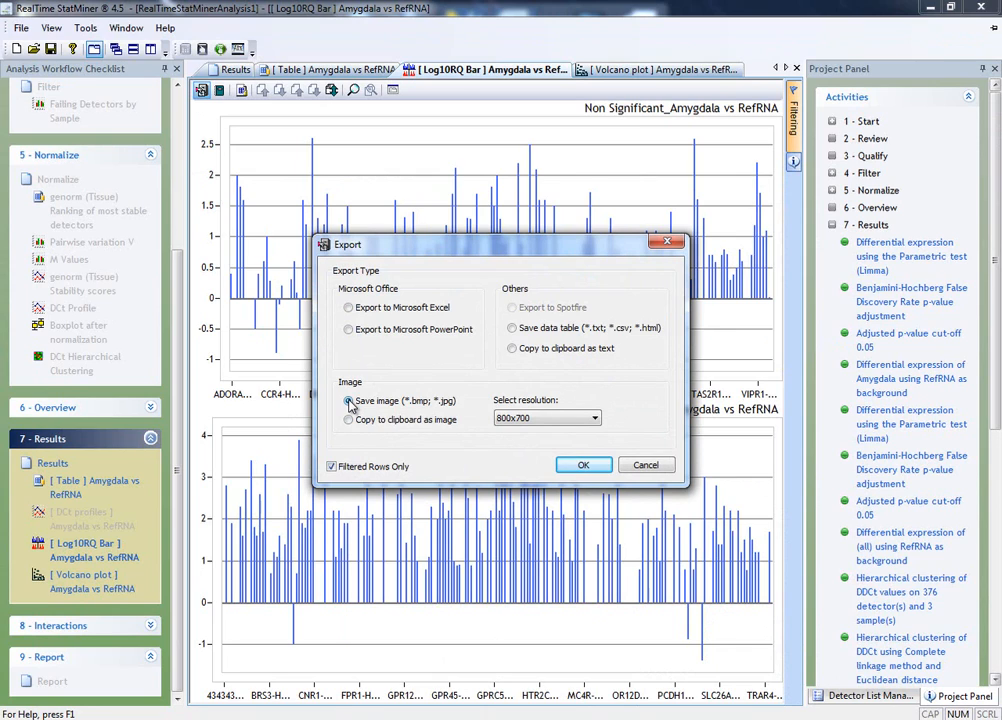
click(519, 420)
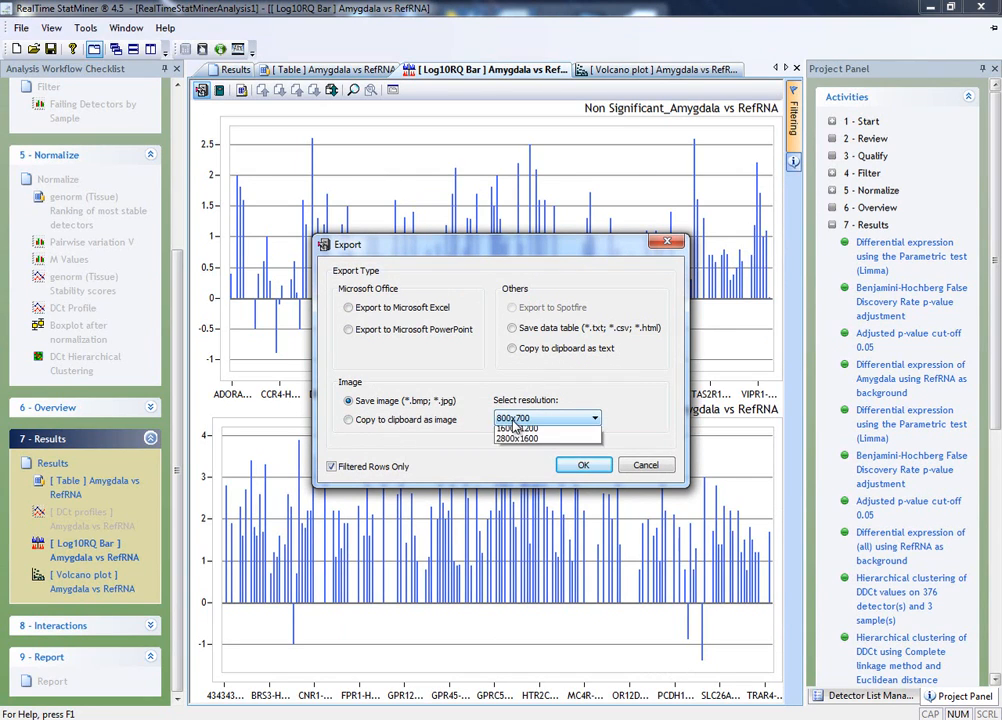
click(516, 438)
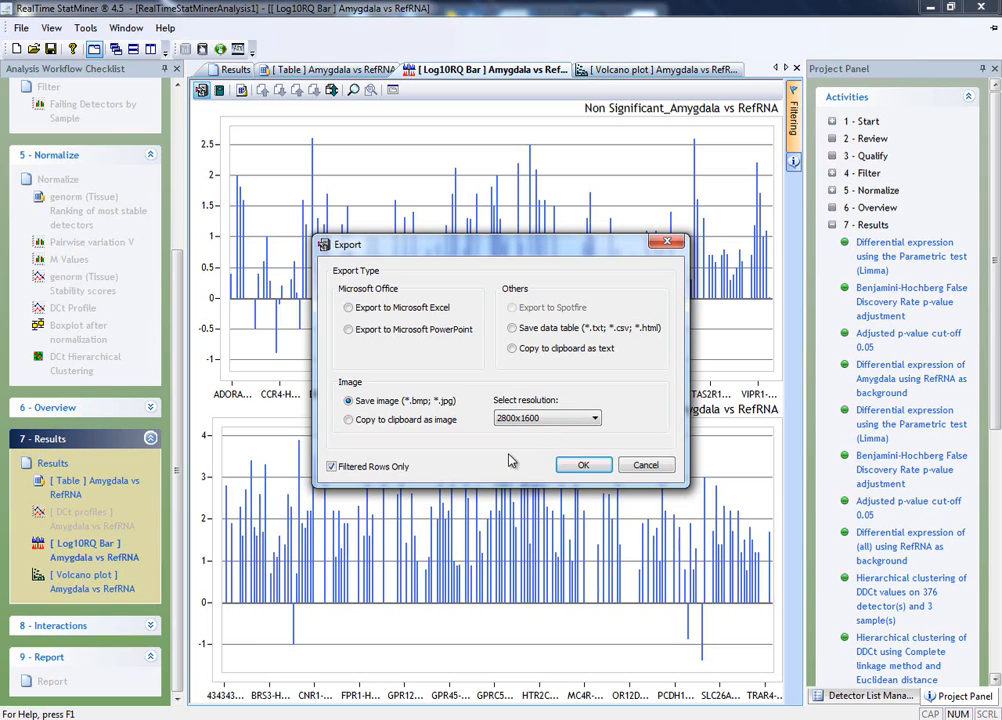
click(582, 465)
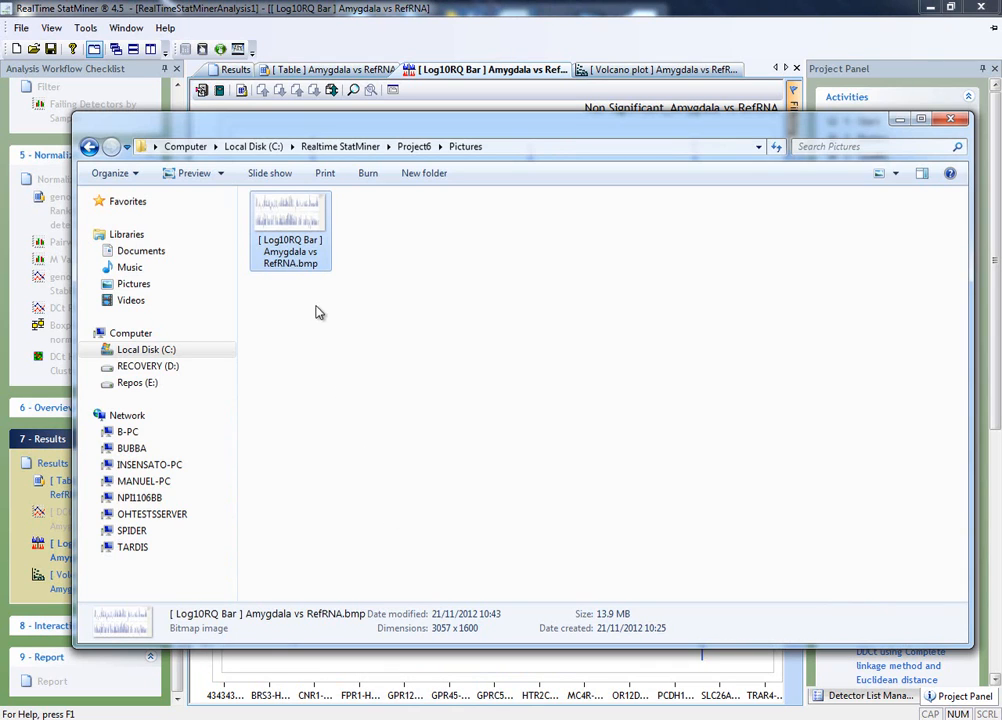
double_click(308, 240)
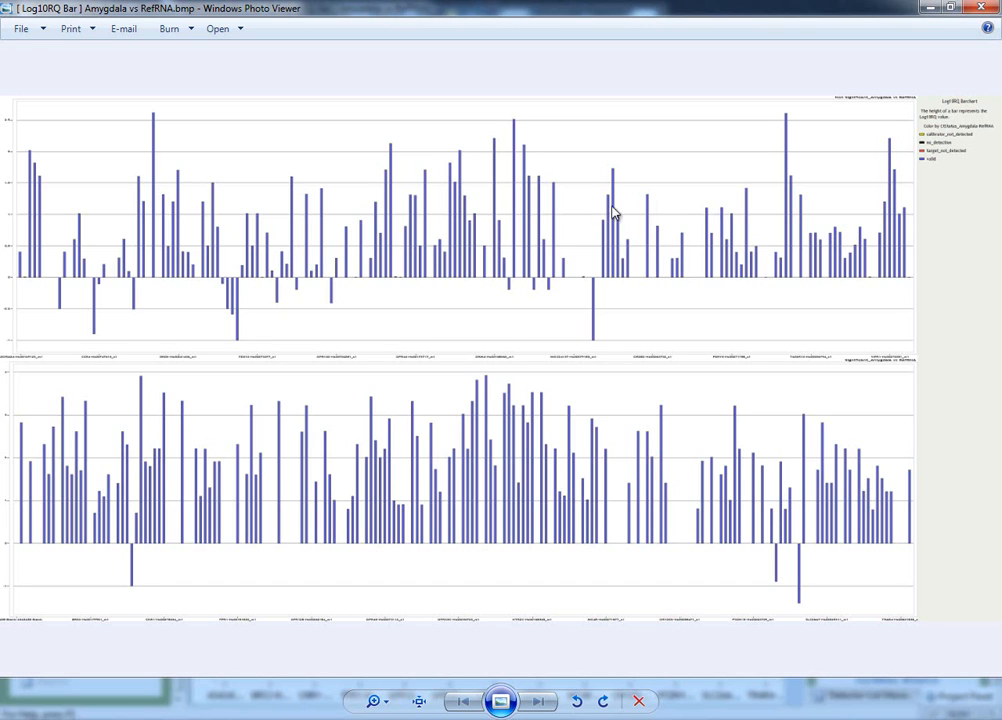
click(981, 7)
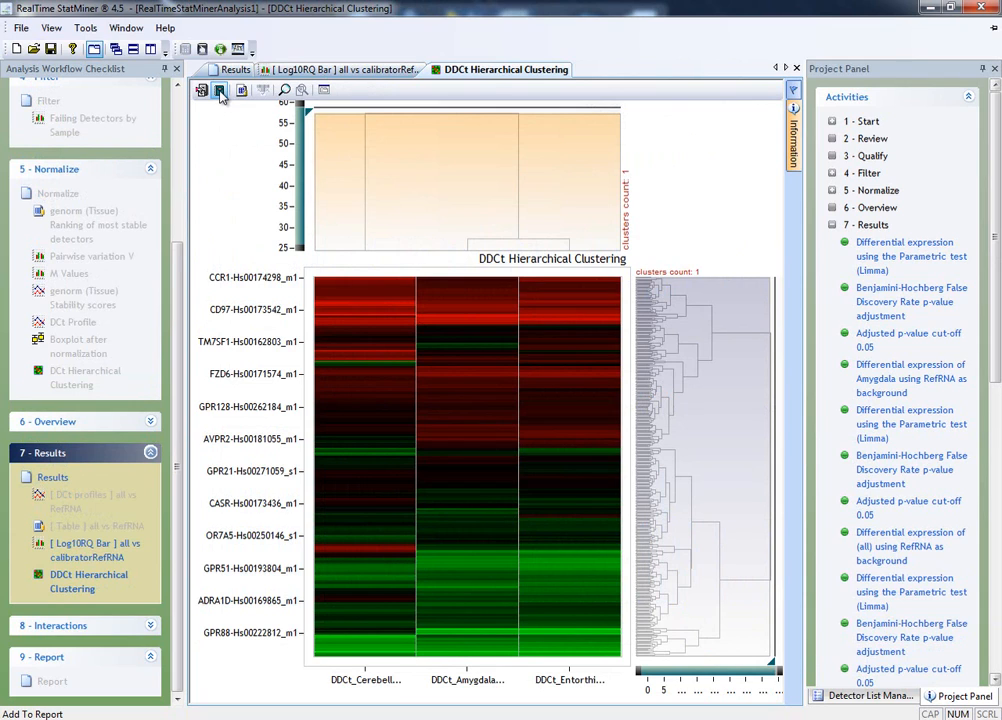
- Add the DDCt Hierarchical Clustering figure to My analysis report 1 in a new section named Secondary Cluster Analysis
click(220, 91)
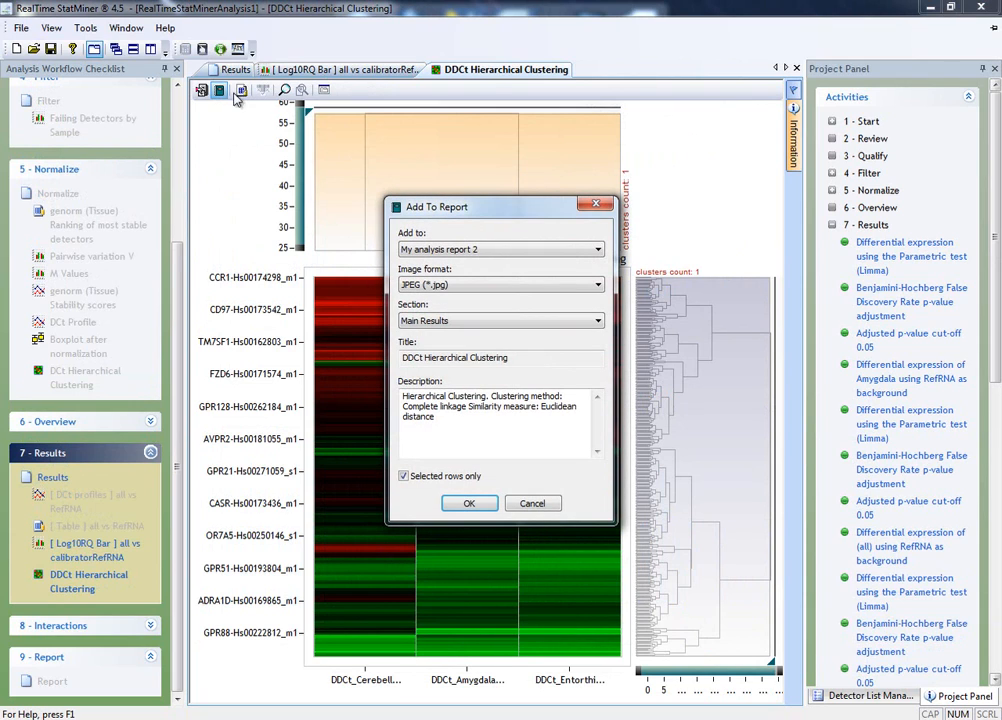
click(569, 254)
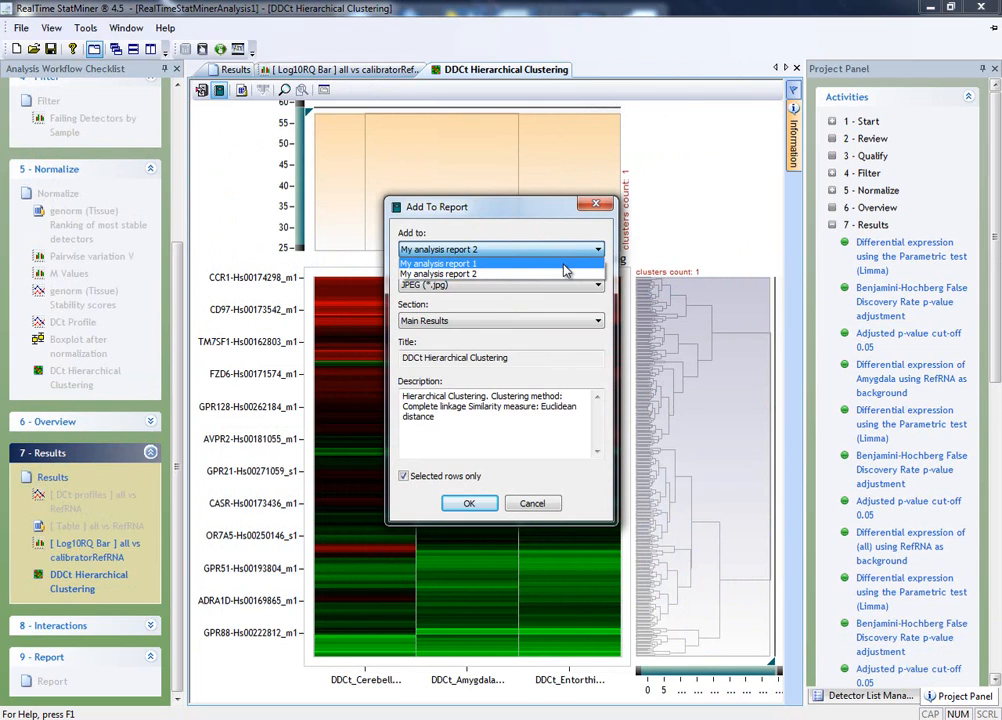
click(565, 265)
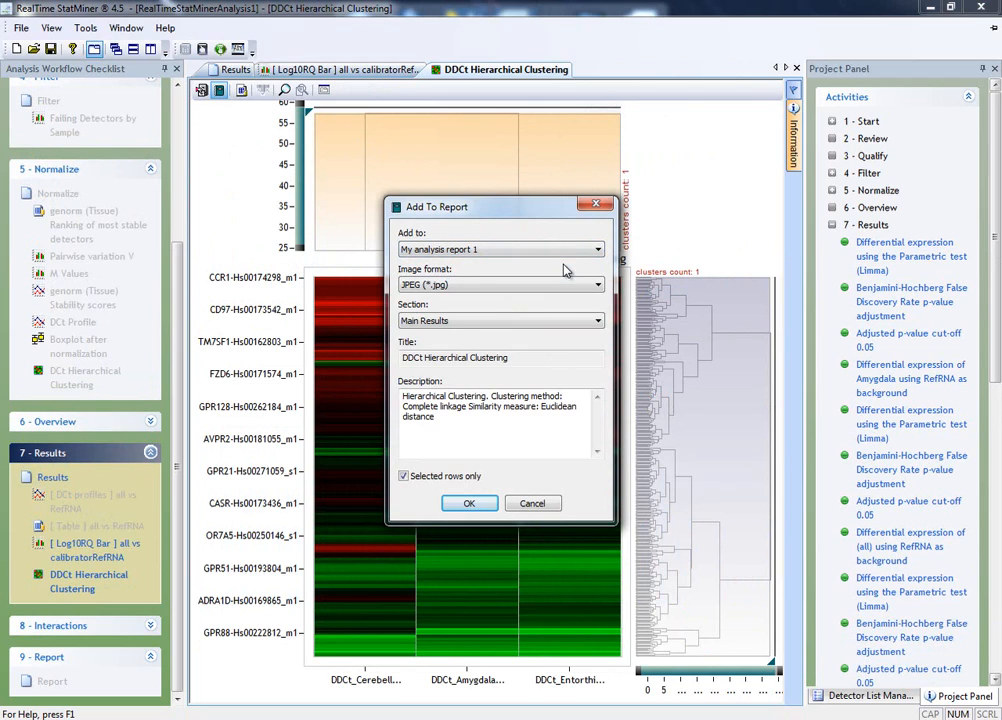
click(599, 321)
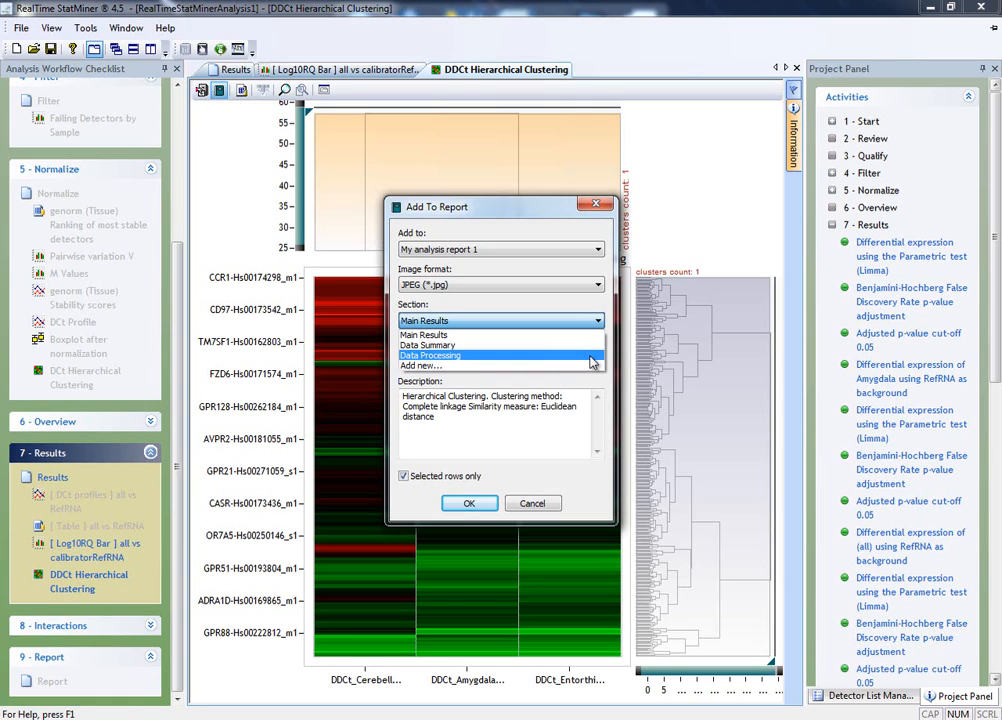
click(587, 366)
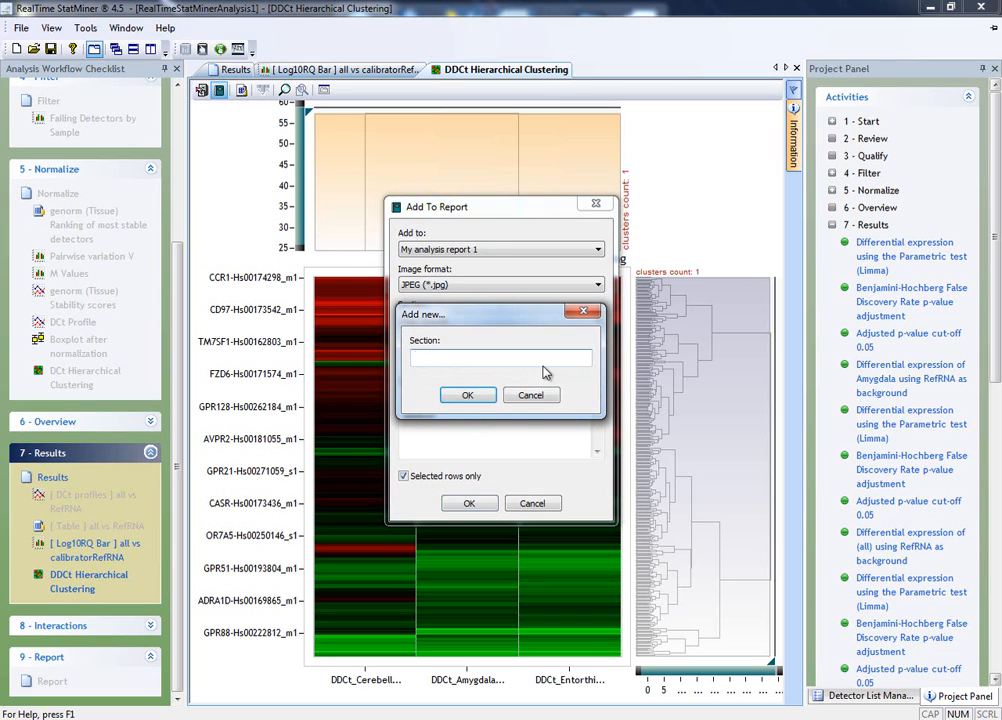
text(Secondary Cluster Analysis)
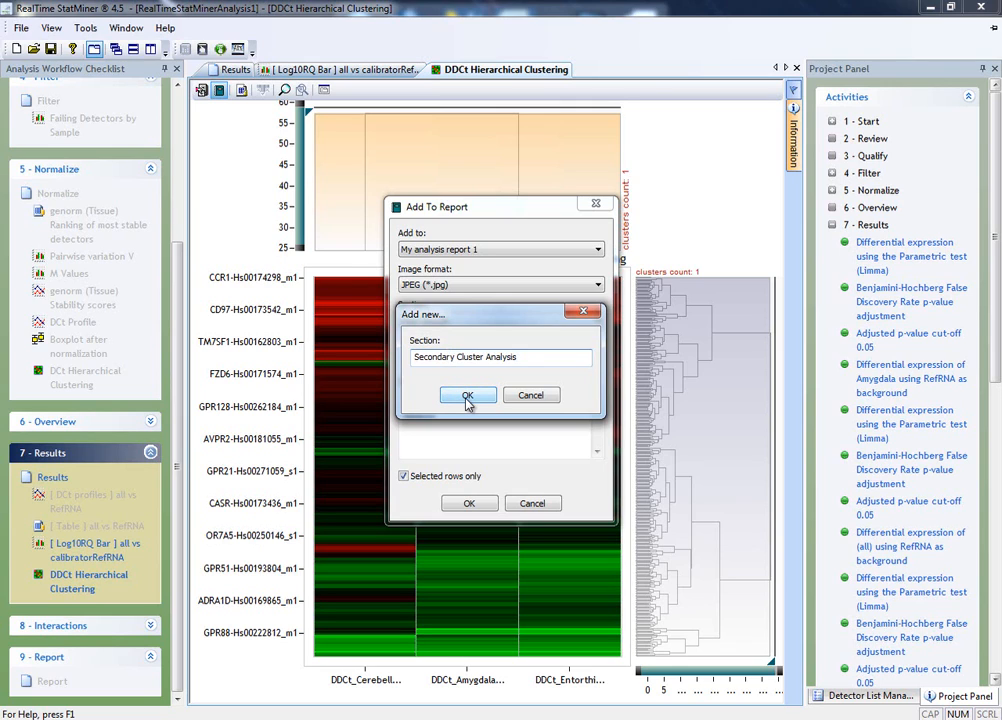
click(467, 396)
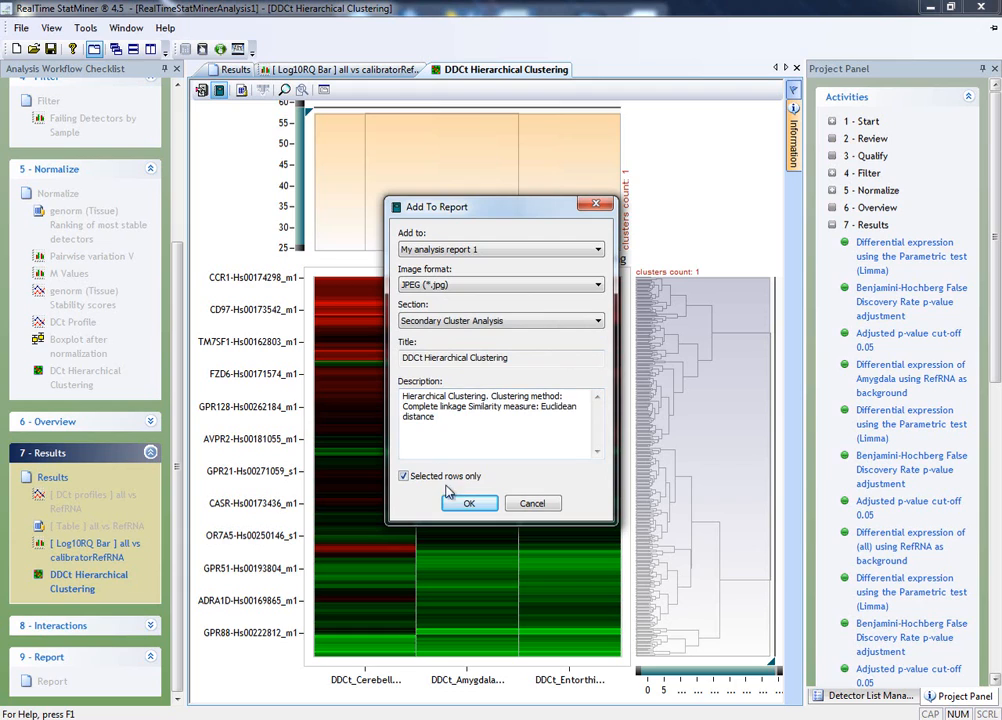
click(469, 505)
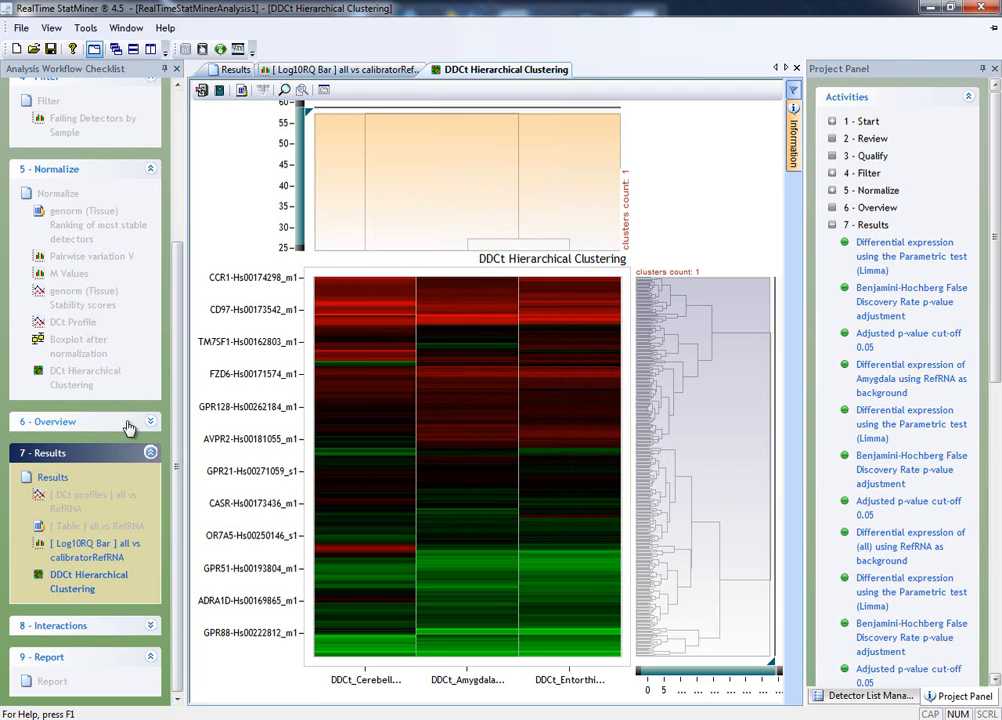
- Add the DCt Hierarchical Clustering figure from the Normalize stage to the Secondary Cluster Analysis section of My analysis report 1
click(63, 378)
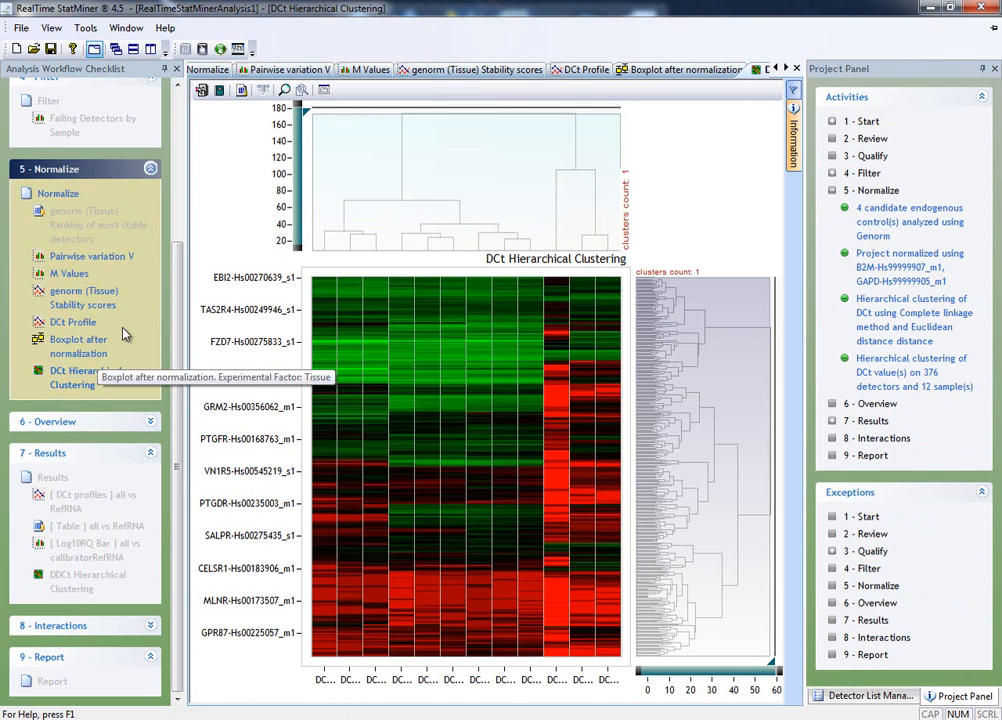
click(220, 91)
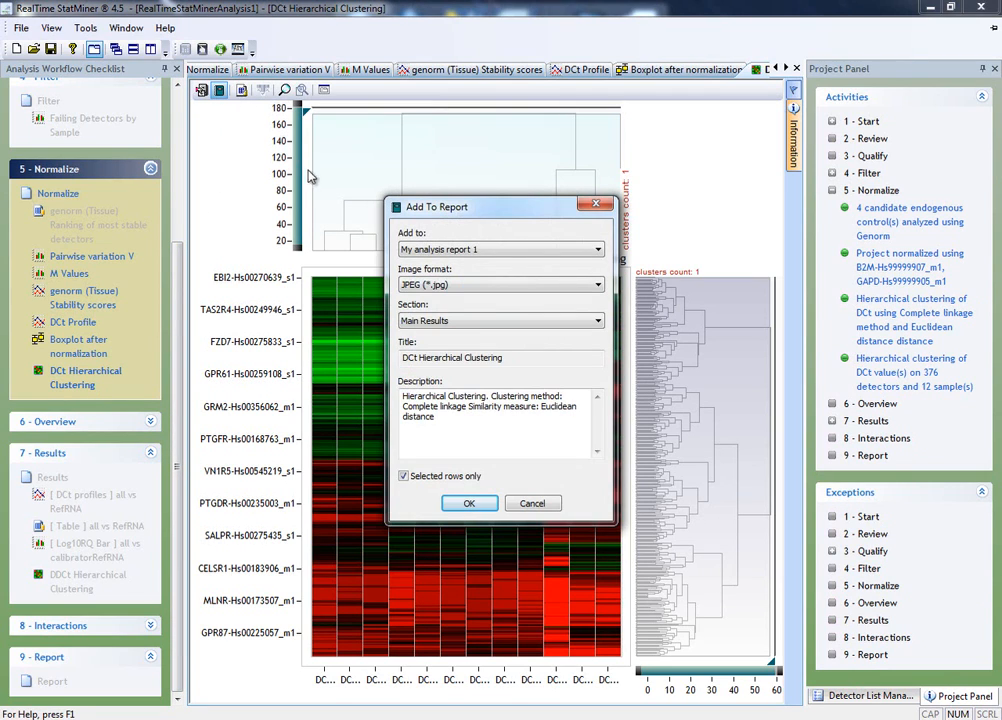
click(445, 321)
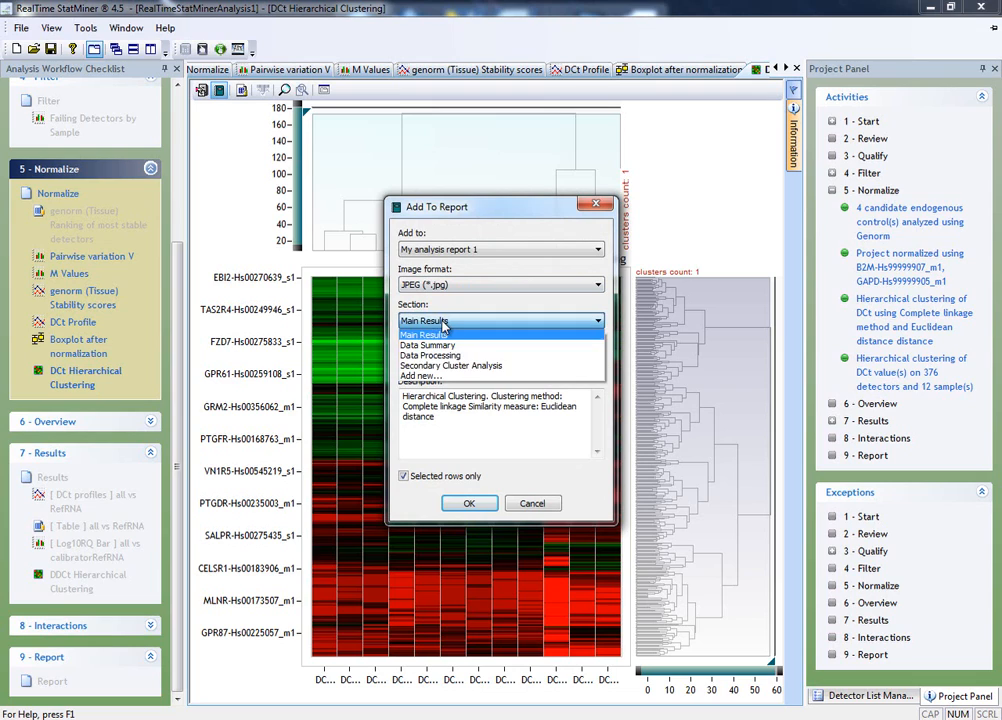
click(444, 366)
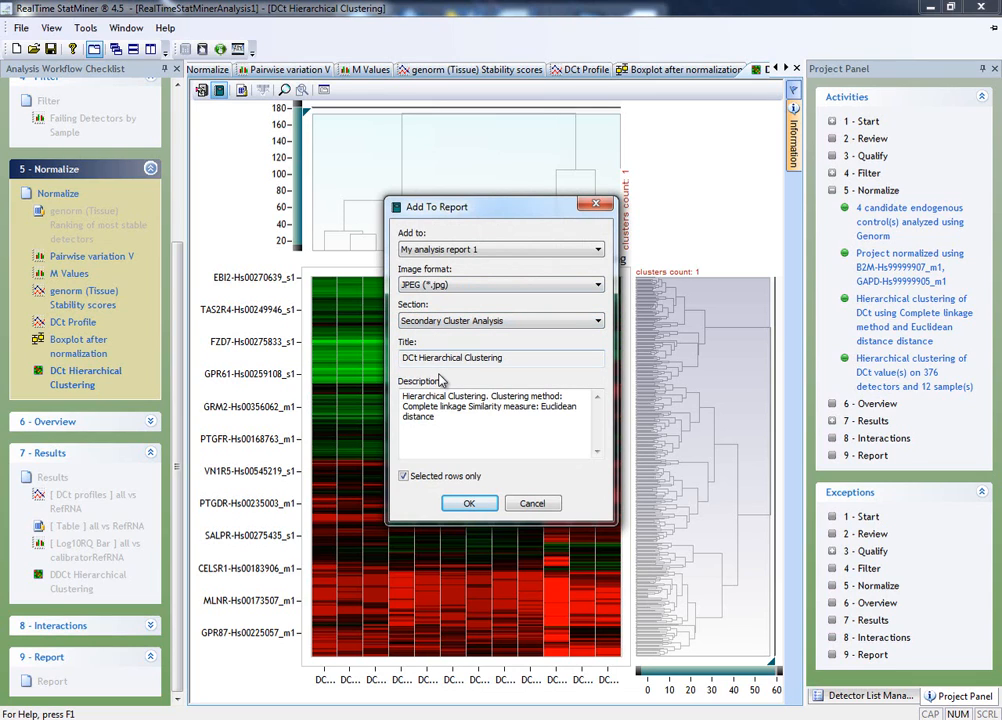
click(466, 503)
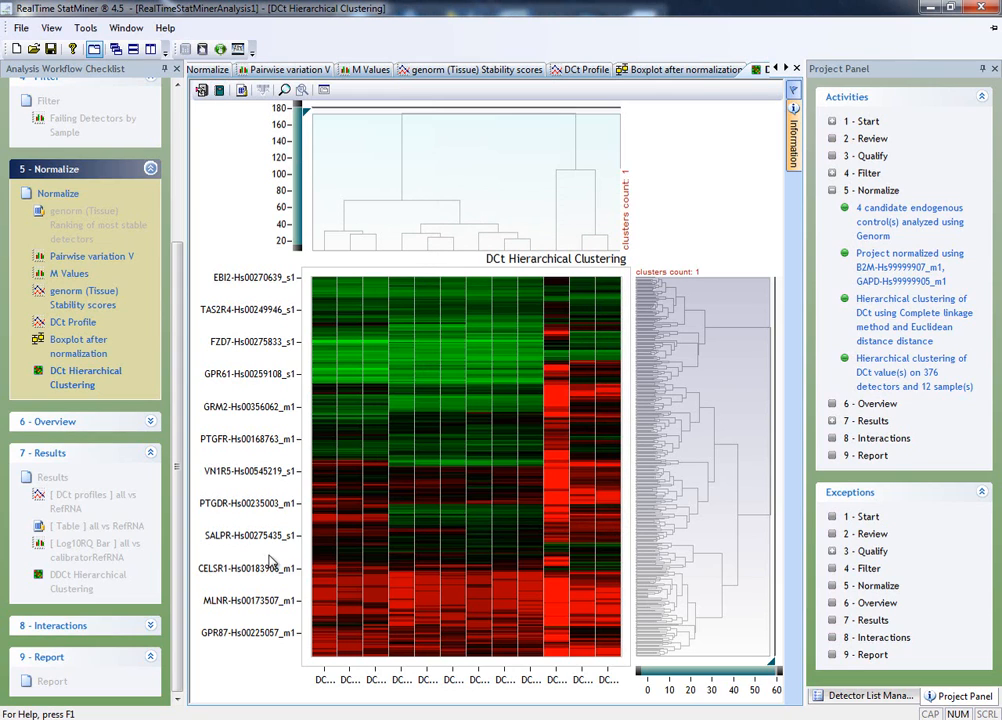
- Open My analysis report 1 in the project's reporting stage and collapse its Main Results and Data Processing sections, leaving Secondary Cluster Analysis expanded
click(53, 682)
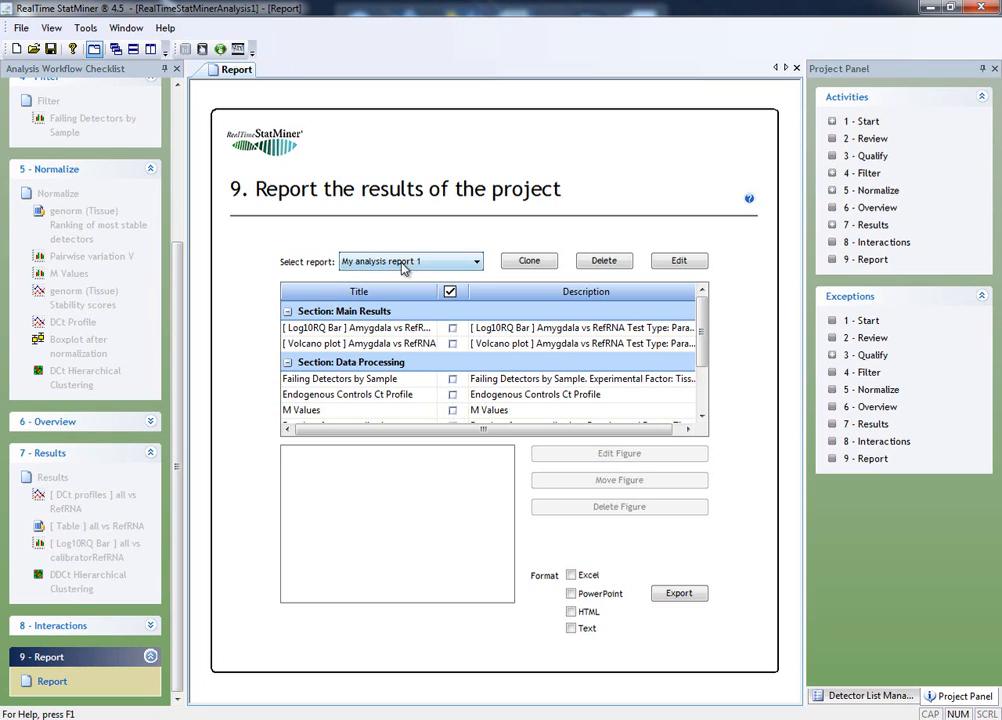
click(477, 262)
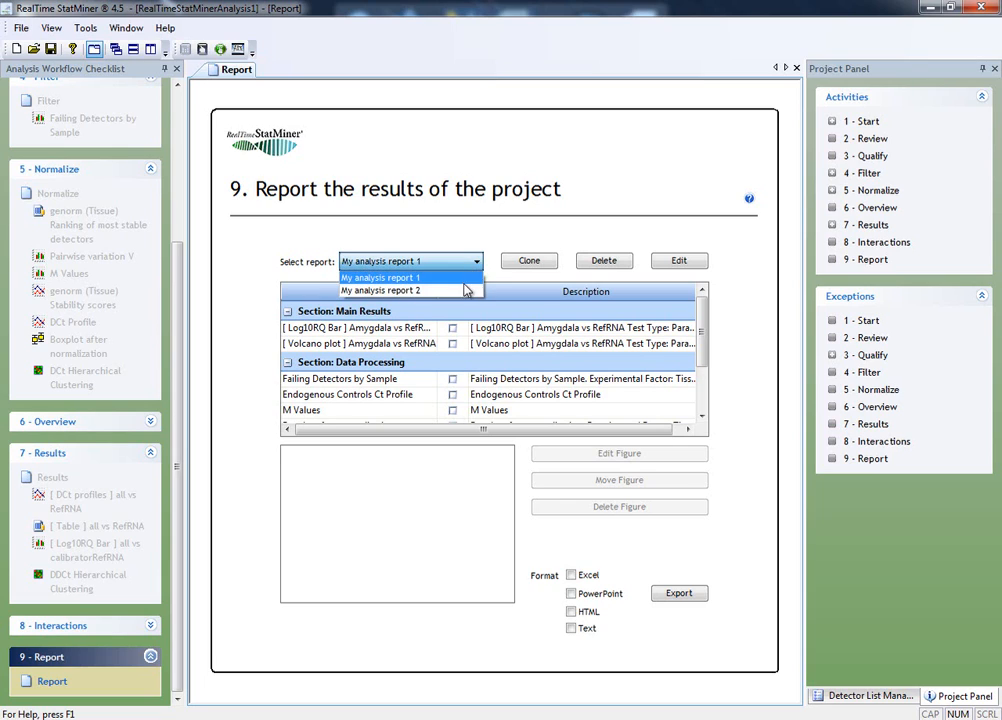
click(463, 279)
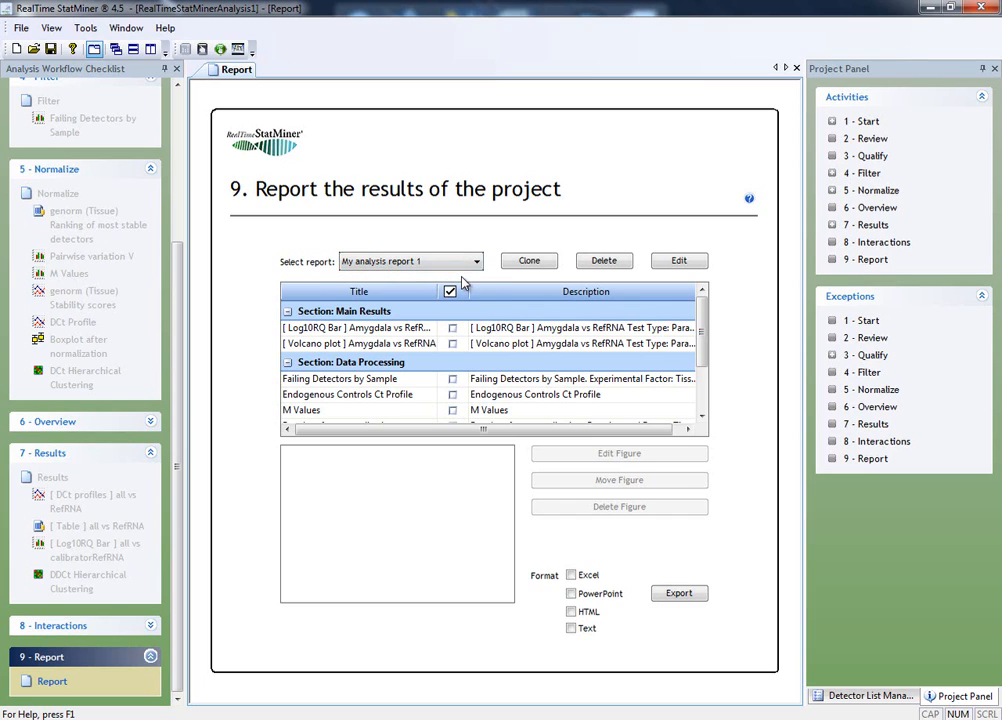
click(287, 312)
click(287, 331)
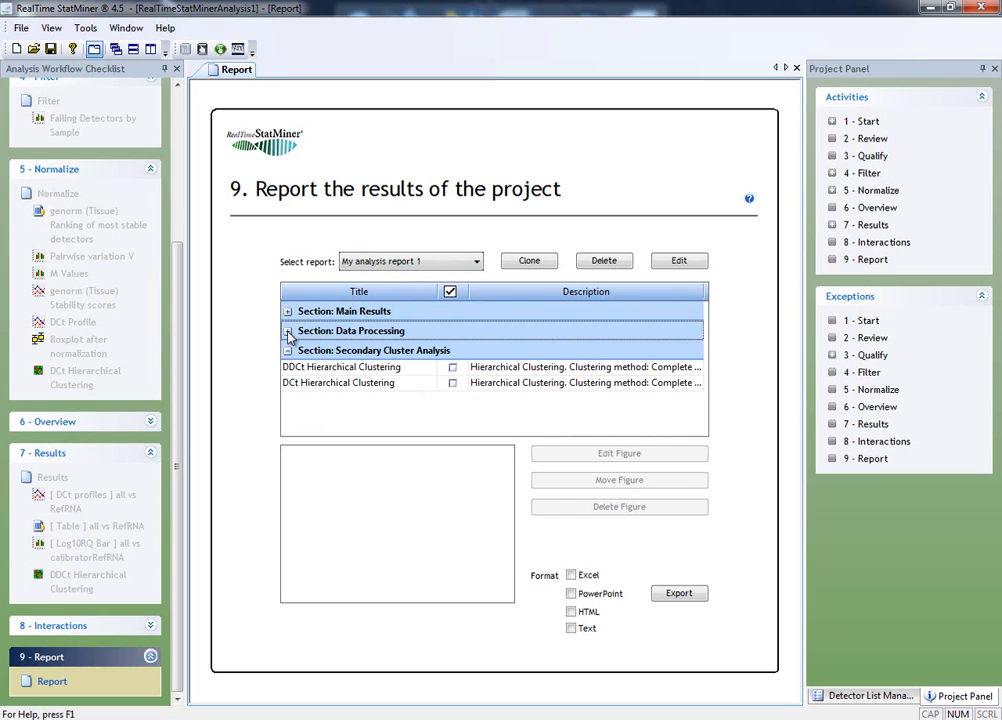
click(287, 351)
click(287, 351)
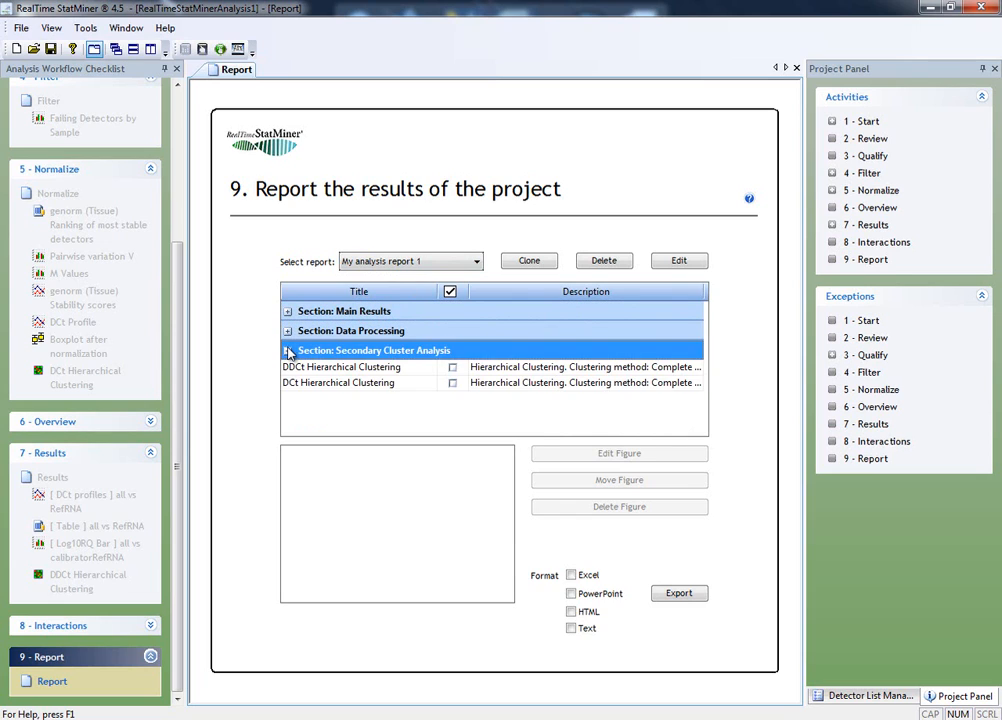
- Expand the Data Processing and Main Results sections and preview their figures, from Log10RQ Bar through Endogenous Controls Ct Profile
click(287, 331)
click(287, 312)
click(314, 330)
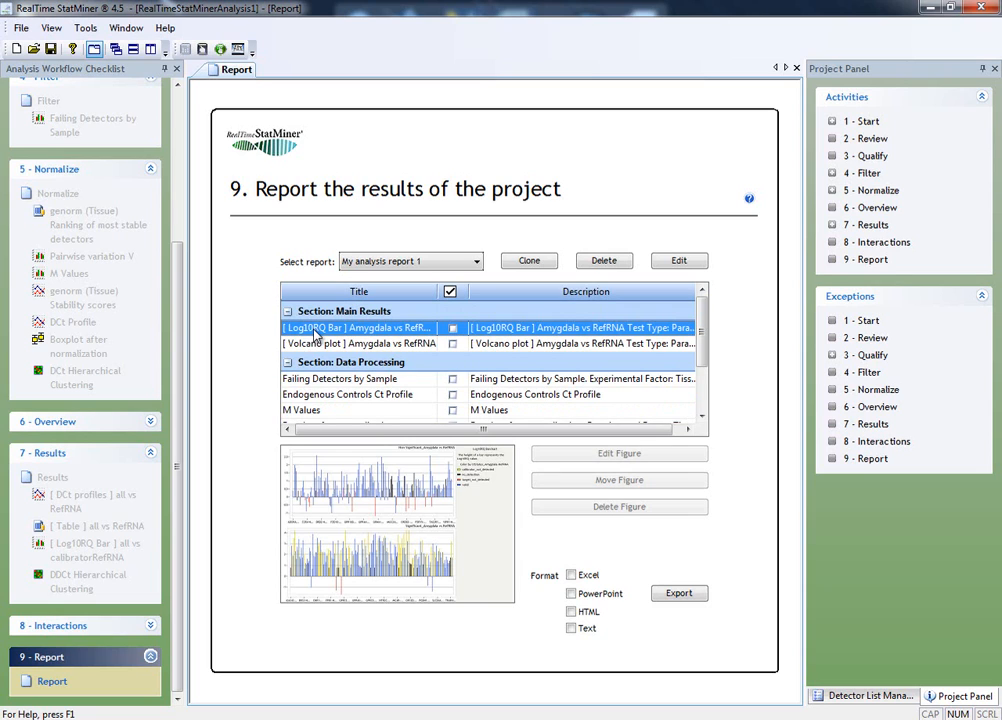
click(320, 343)
click(333, 382)
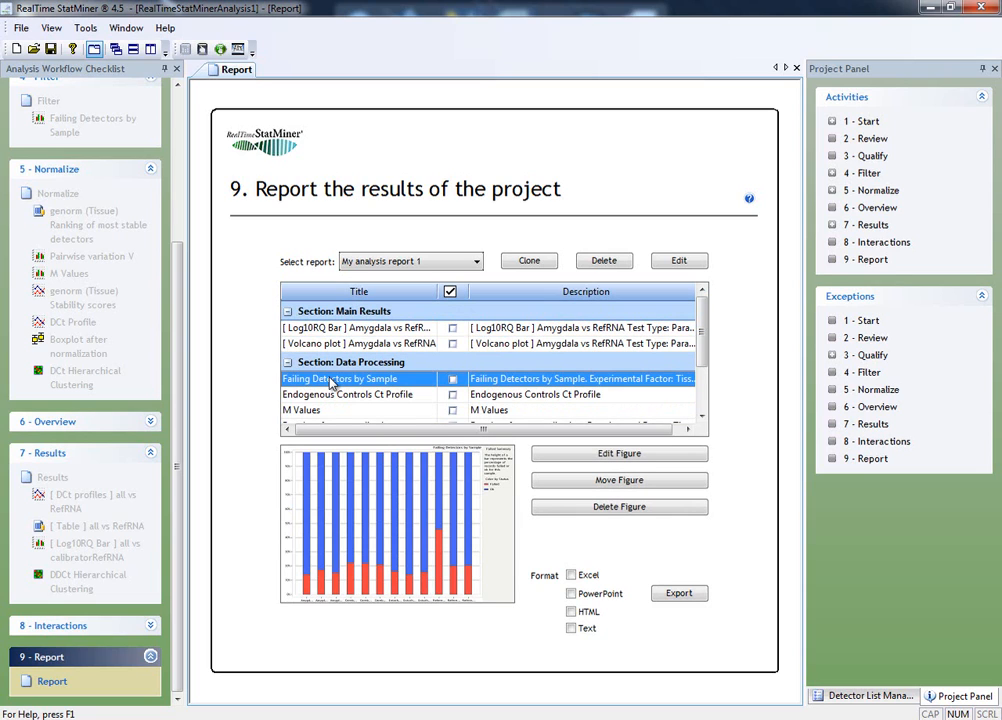
click(334, 396)
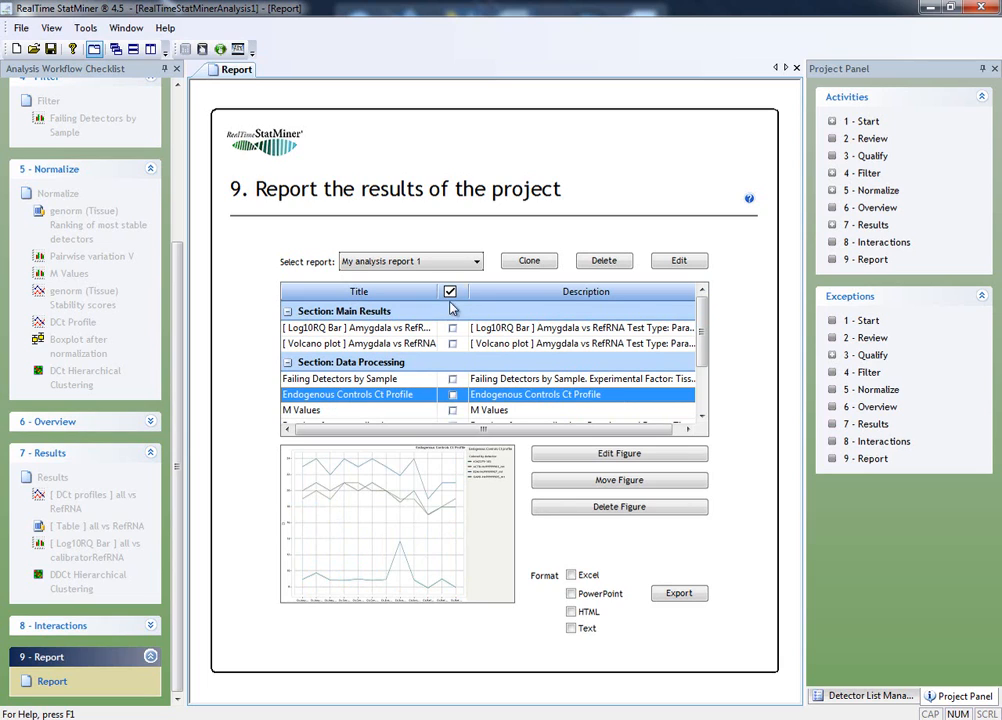
- Clone My analysis report 1 as a new report named test
click(519, 262)
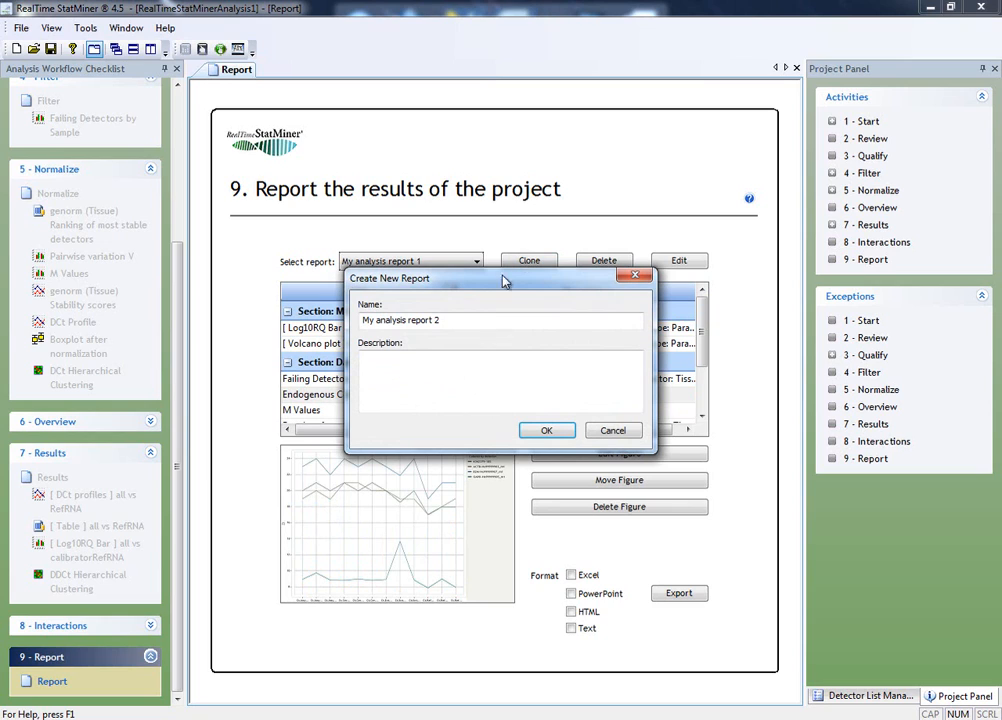
text(test)
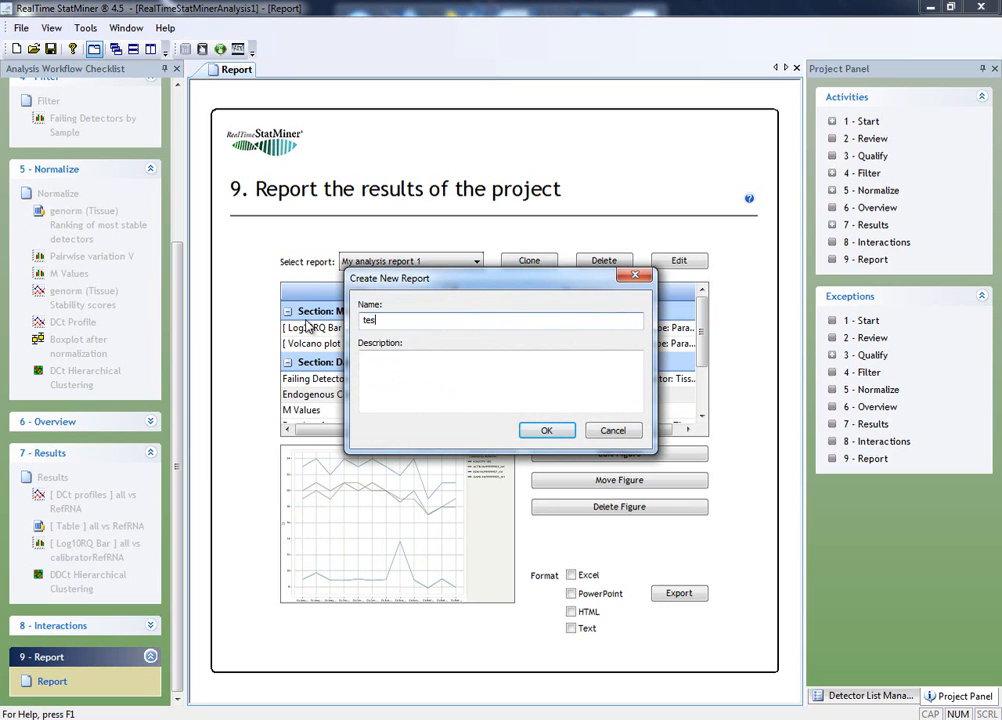
click(543, 431)
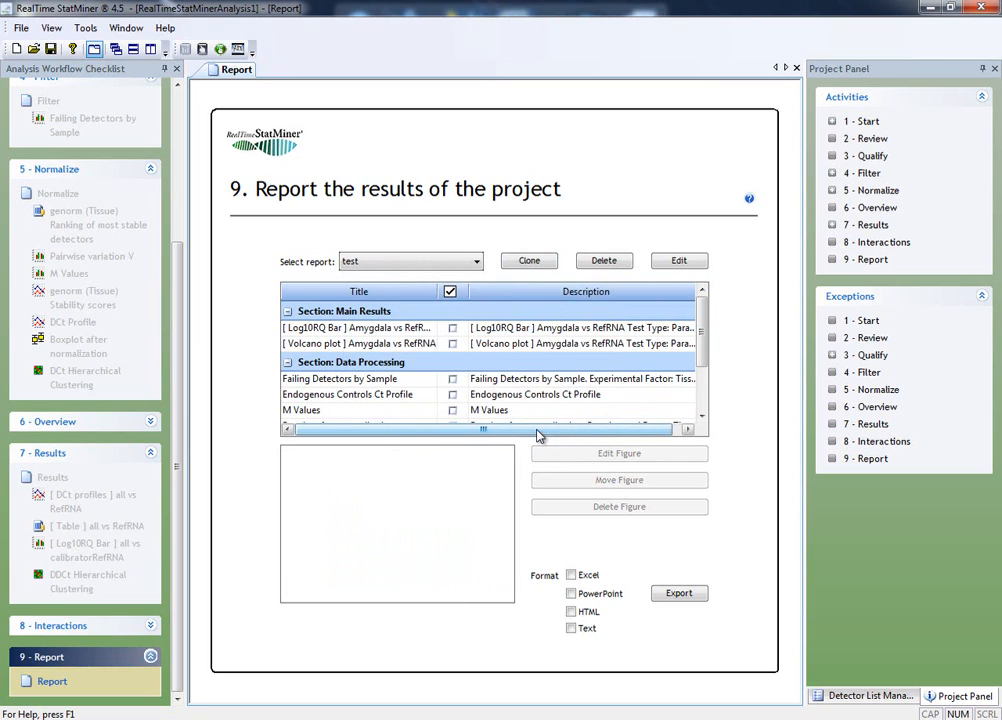
- Check the list of available reports and delete the cloned report test
click(476, 262)
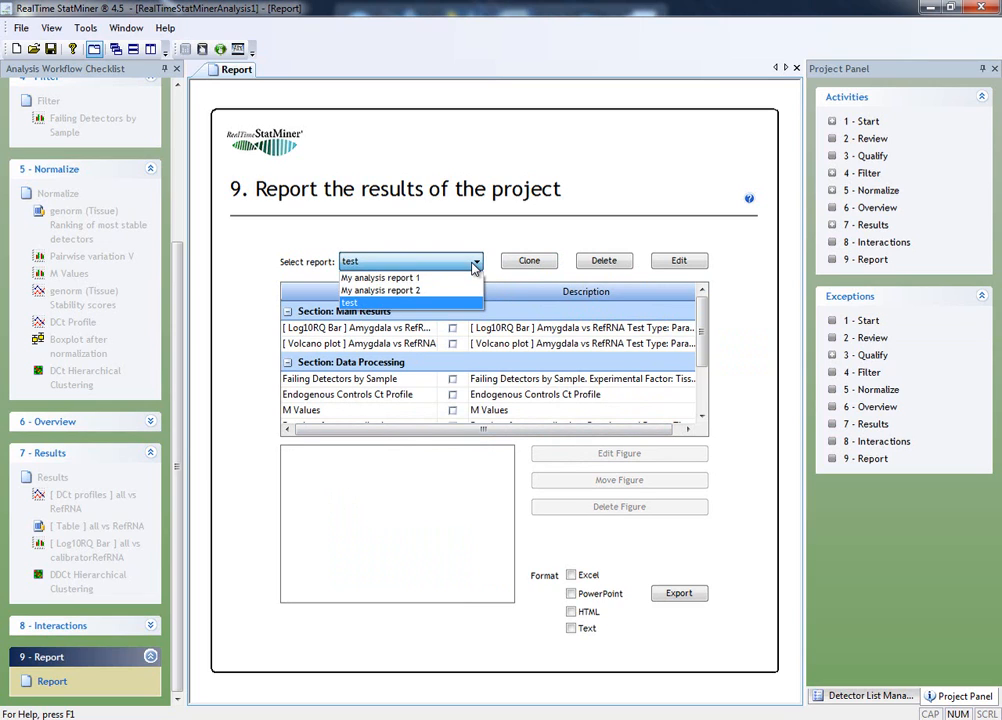
click(475, 264)
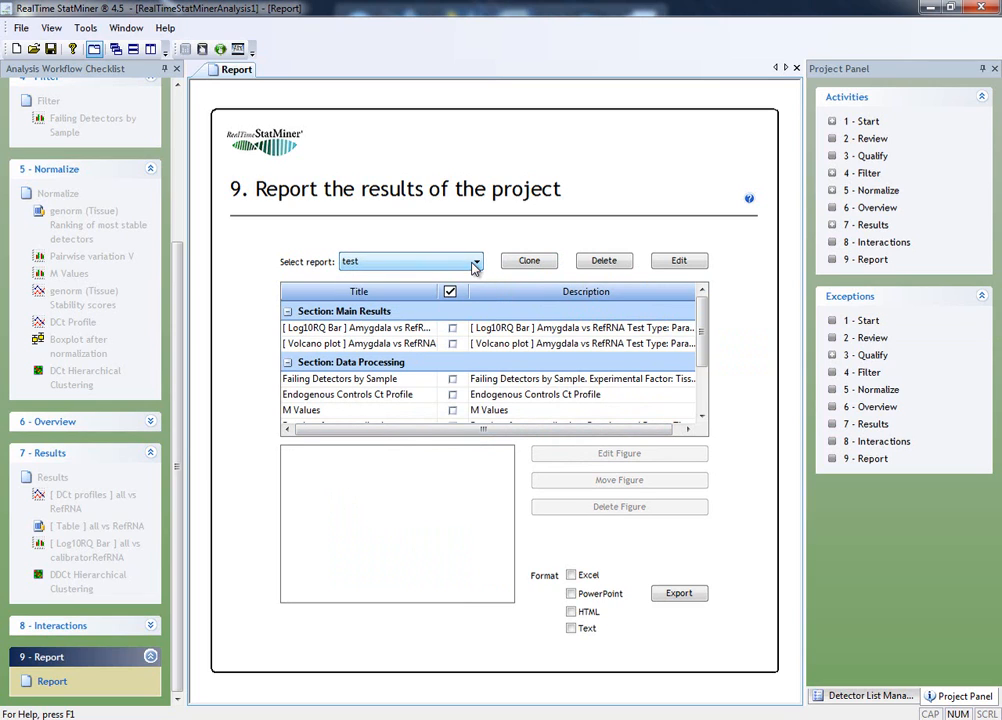
click(594, 263)
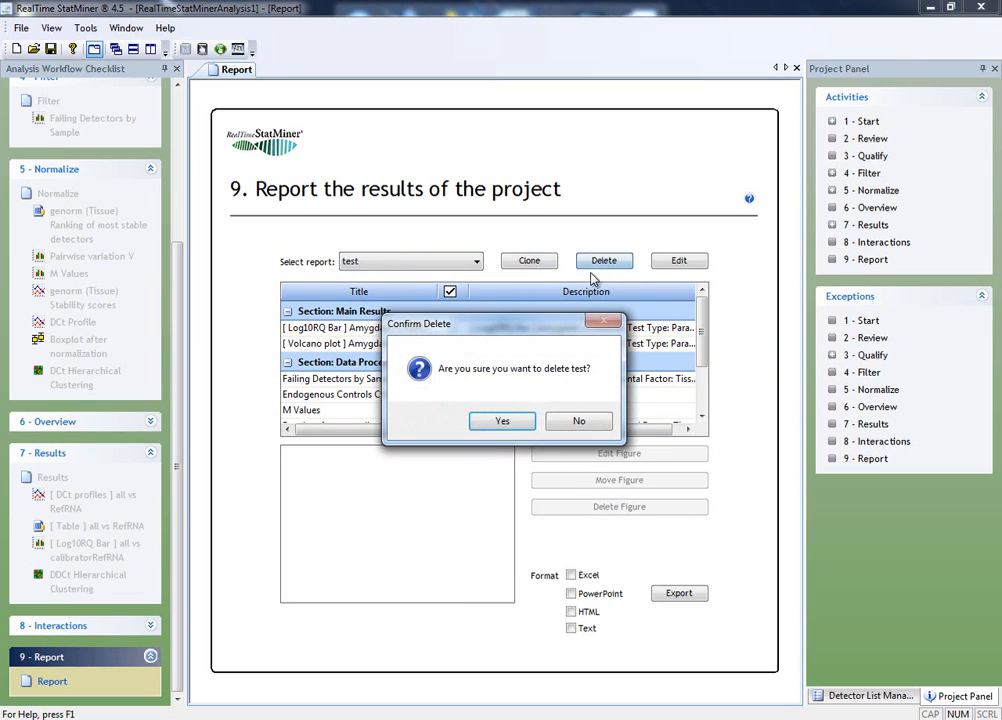
click(510, 421)
- Give My analysis report 1 the description "Example report for the video tutorial"
click(460, 263)
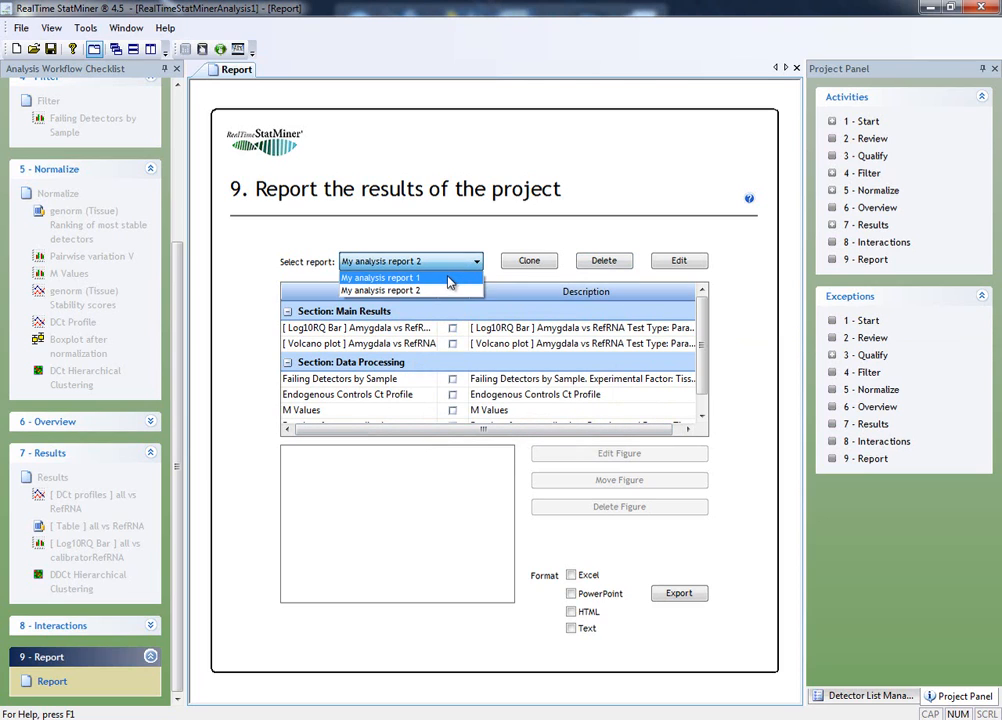
click(450, 277)
click(668, 270)
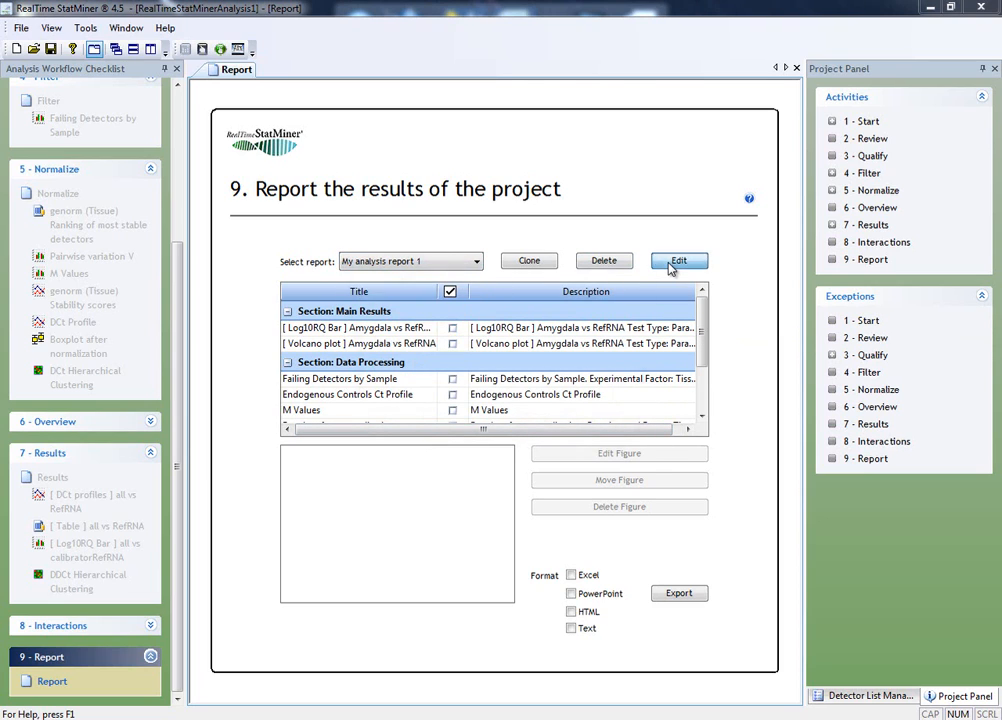
click(448, 357)
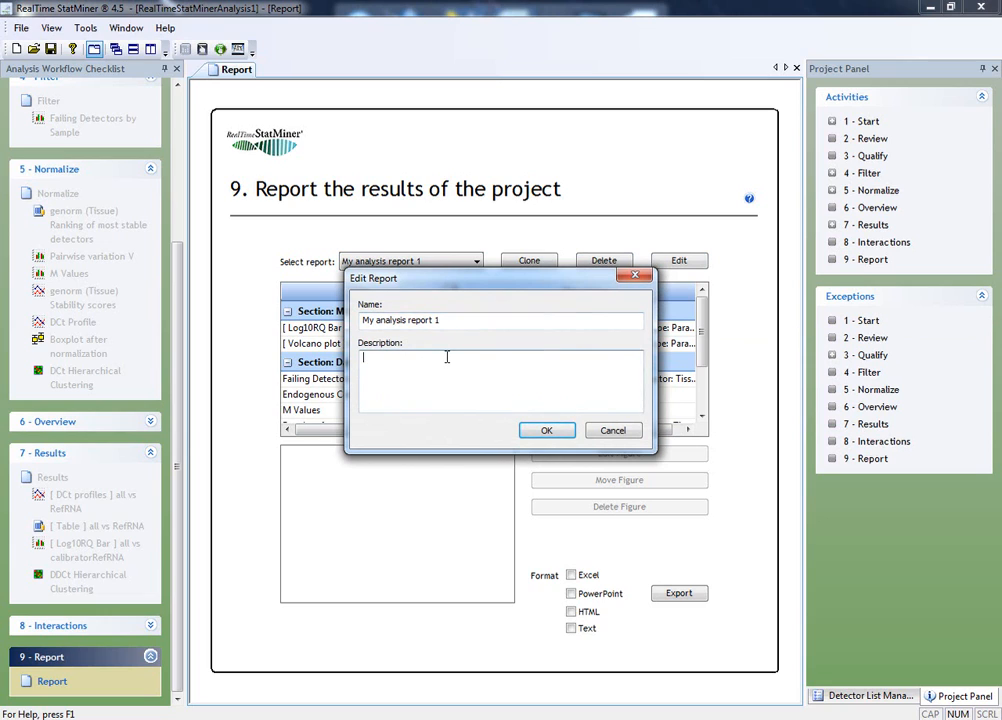
text(Example report for the video tutorial)
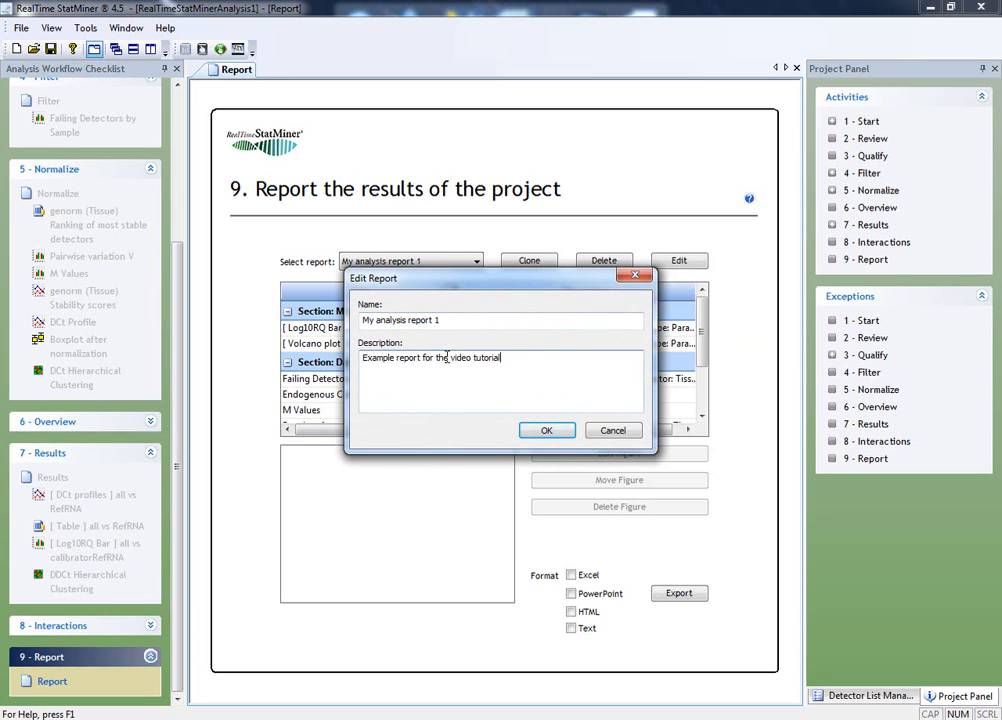
click(540, 431)
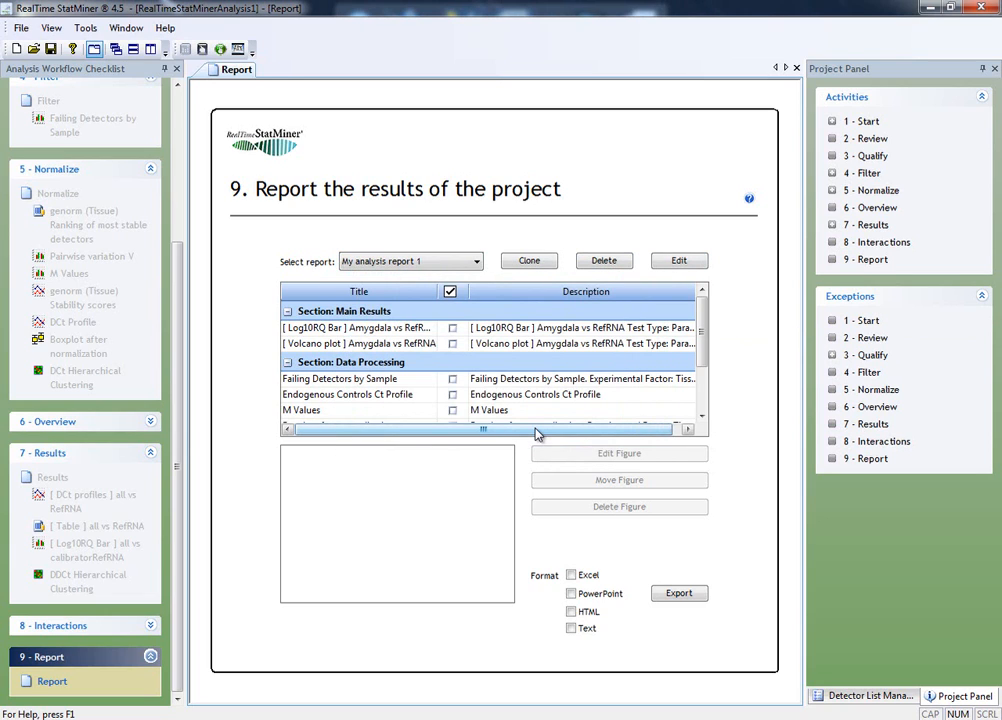
- Reassign the Endogenous Controls Ct Profile figure to the Main Results section and preview it there
click(395, 397)
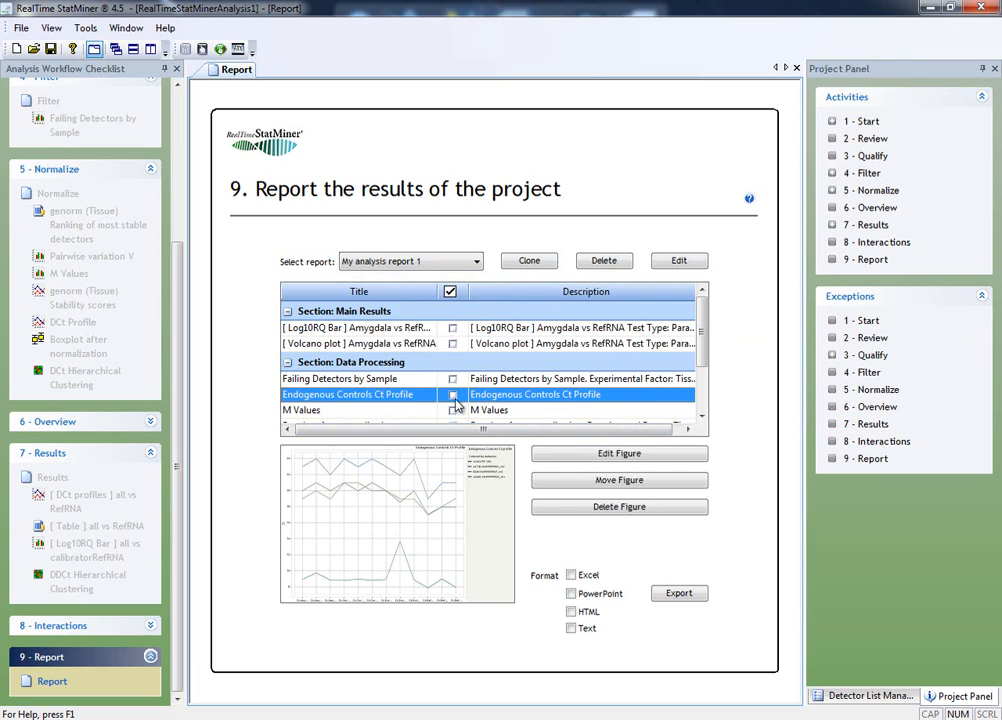
click(569, 455)
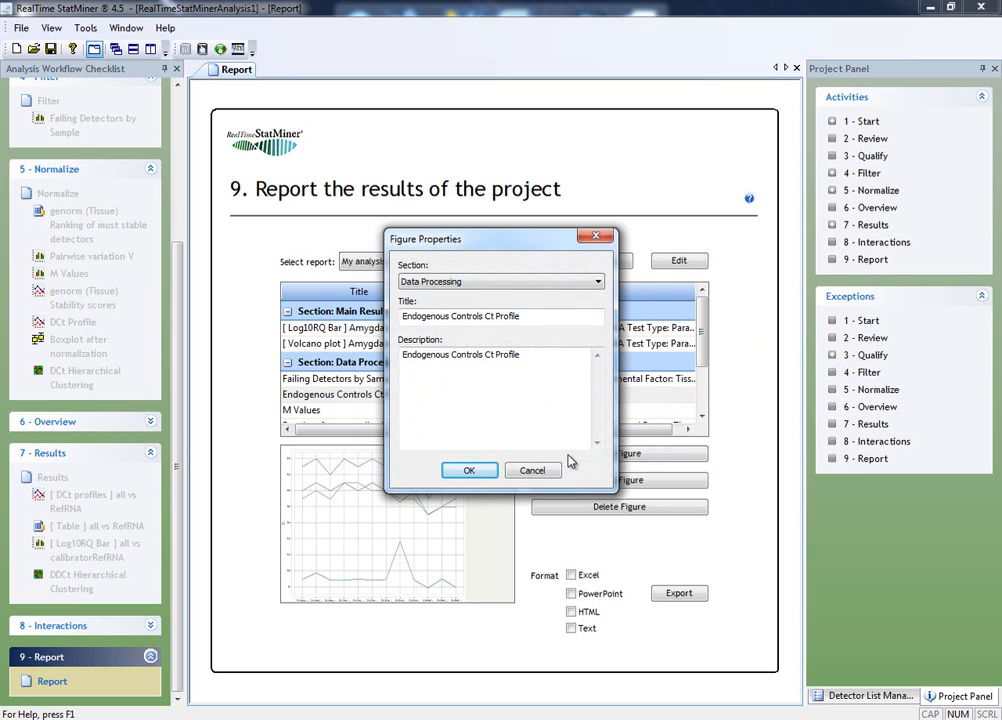
click(516, 284)
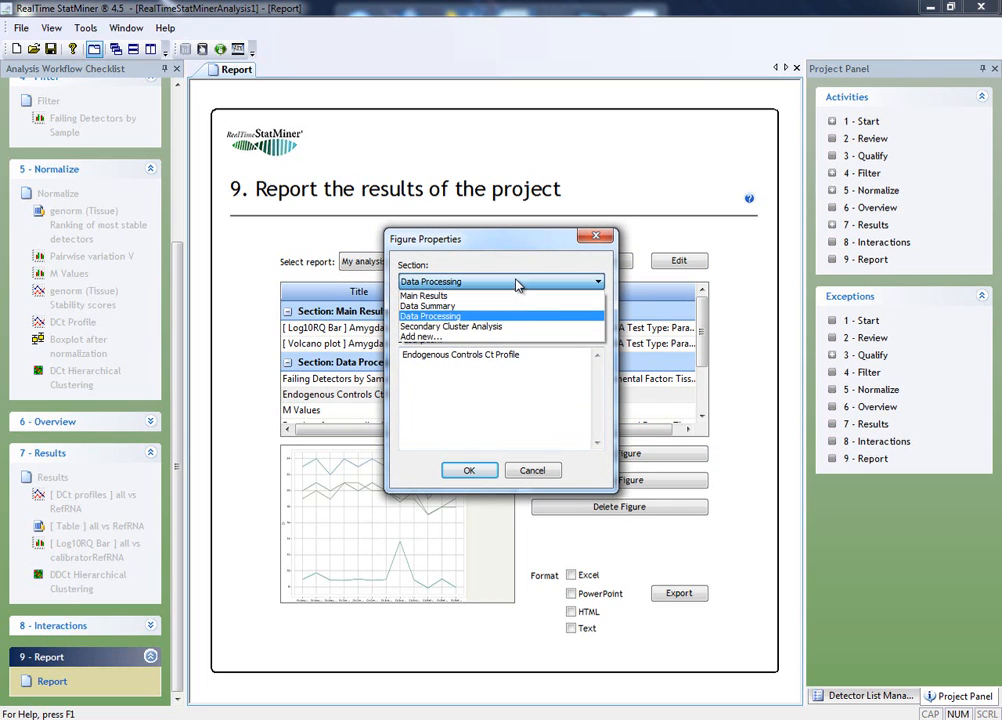
click(488, 296)
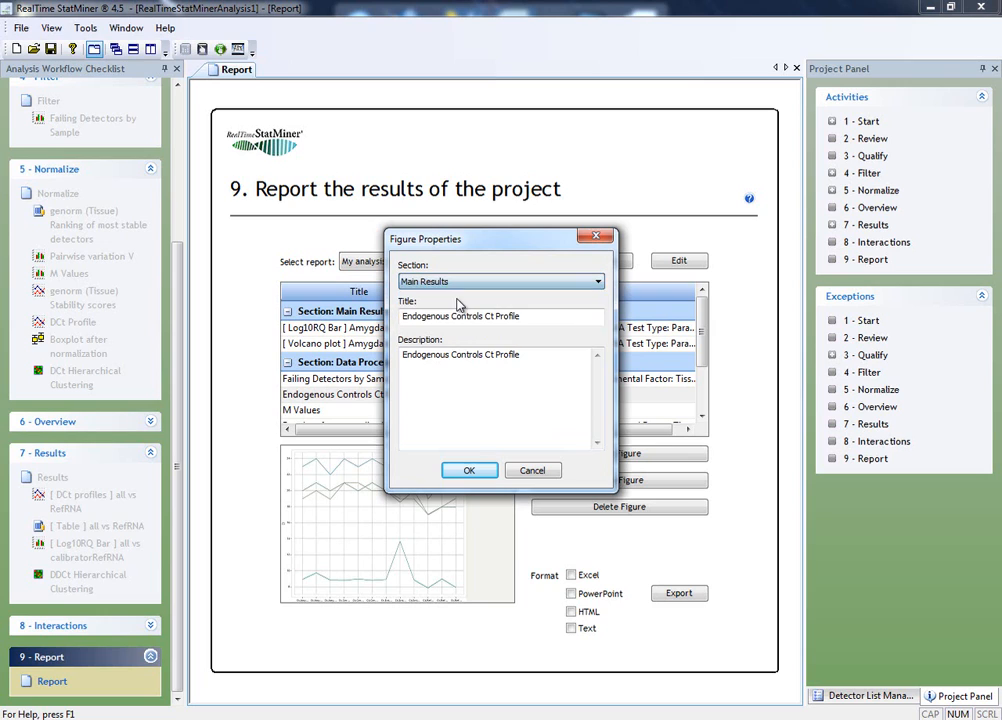
click(472, 471)
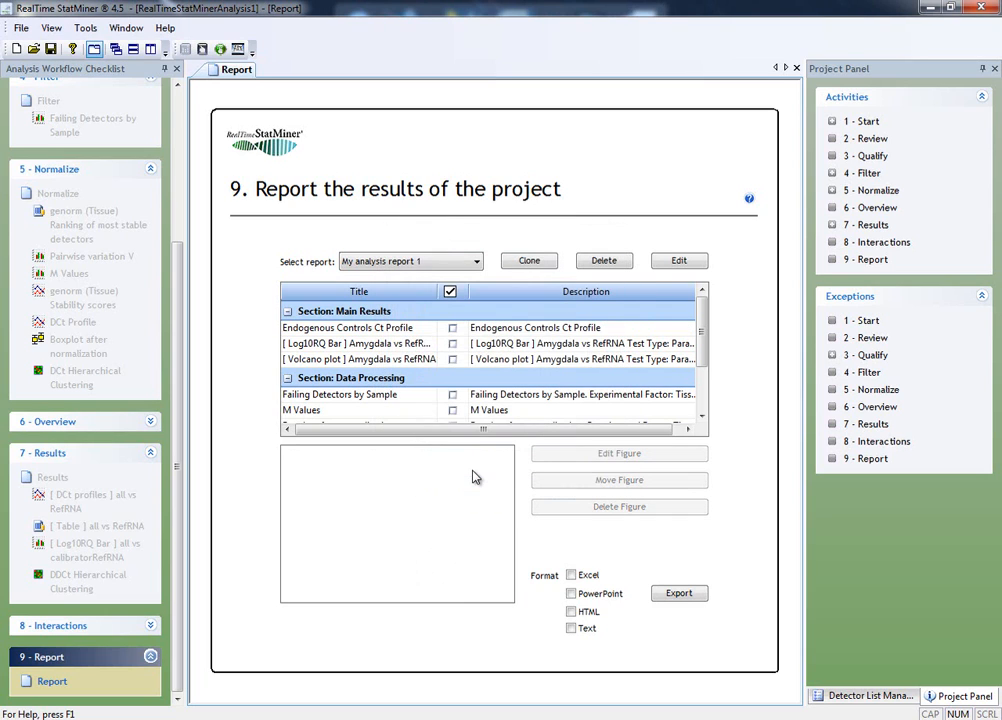
click(406, 329)
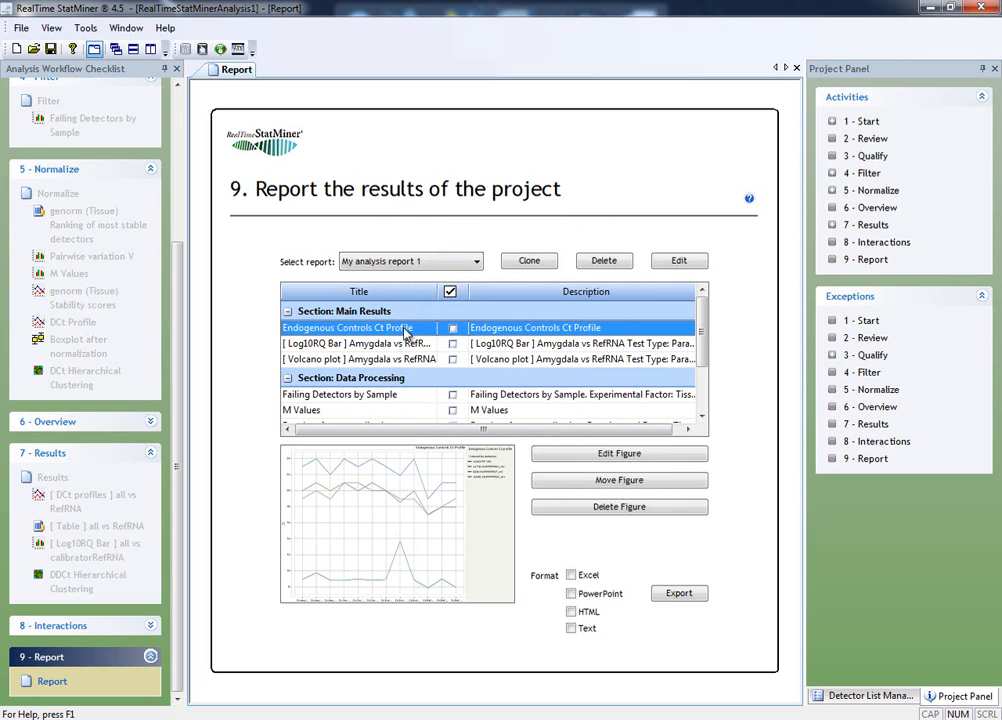
- Move the M Values figure to My analysis report 2 and delete the Boxplot after normalization figure from My analysis report 1
click(392, 396)
click(393, 410)
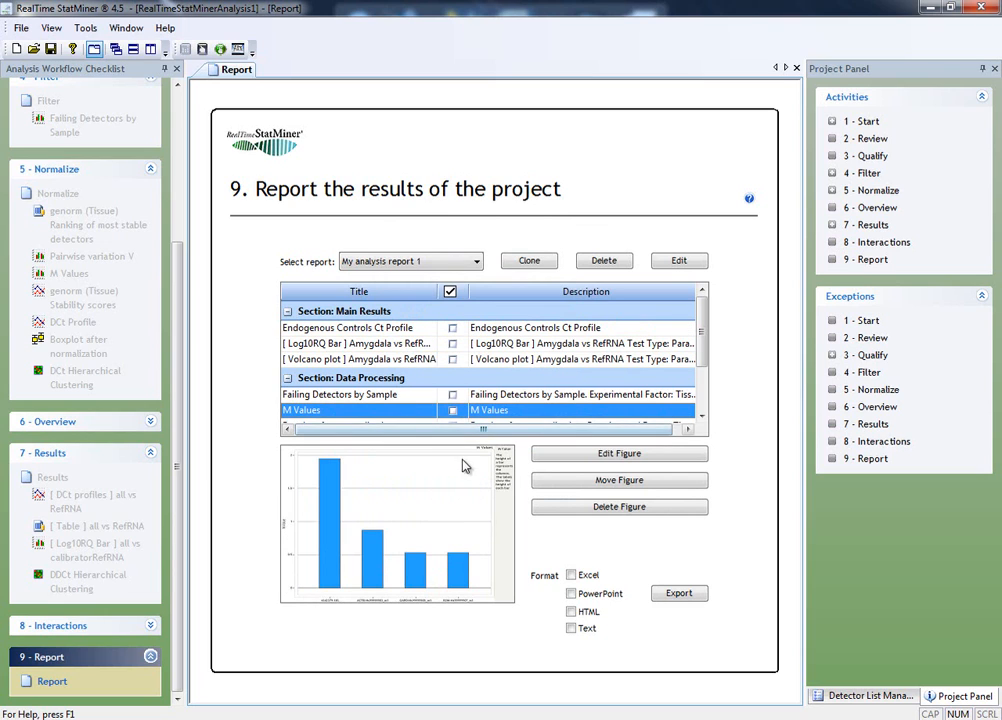
click(566, 483)
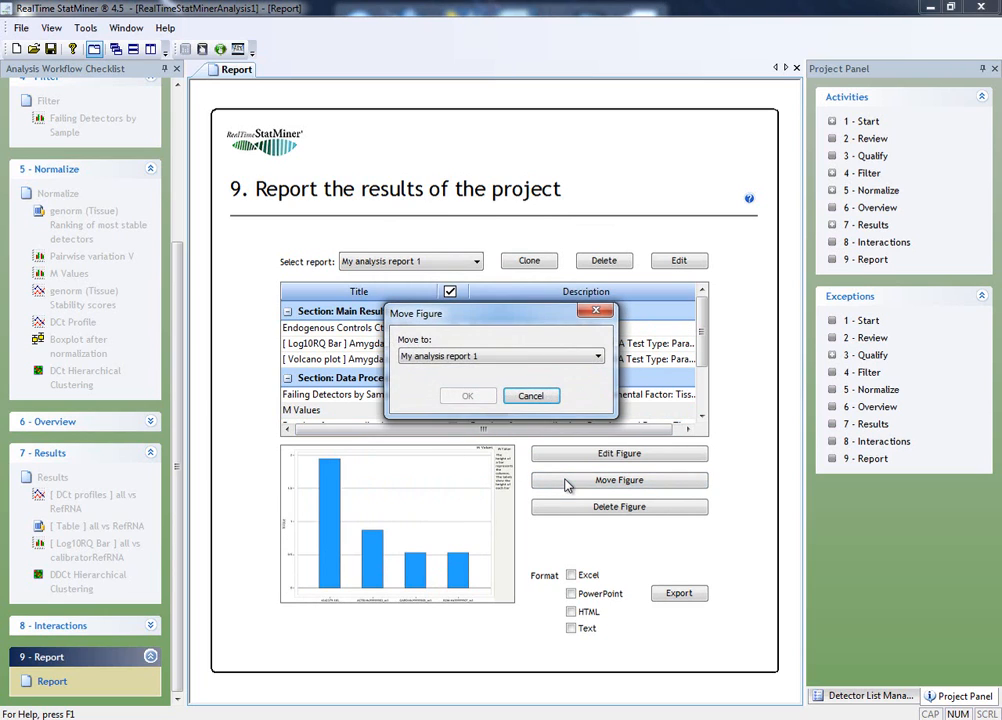
click(476, 357)
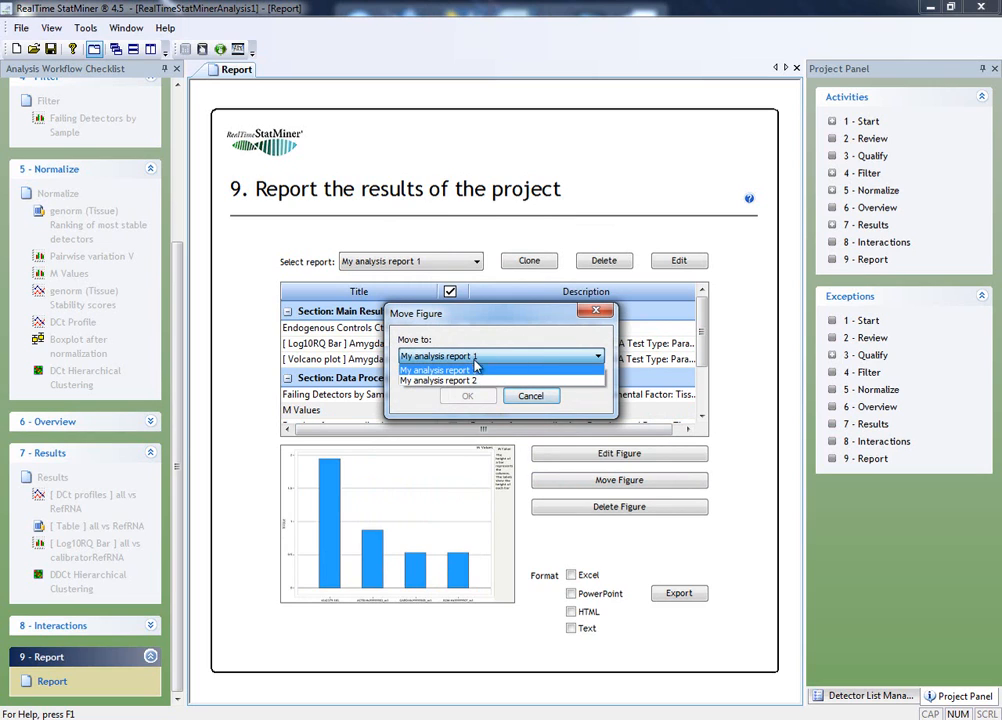
click(474, 381)
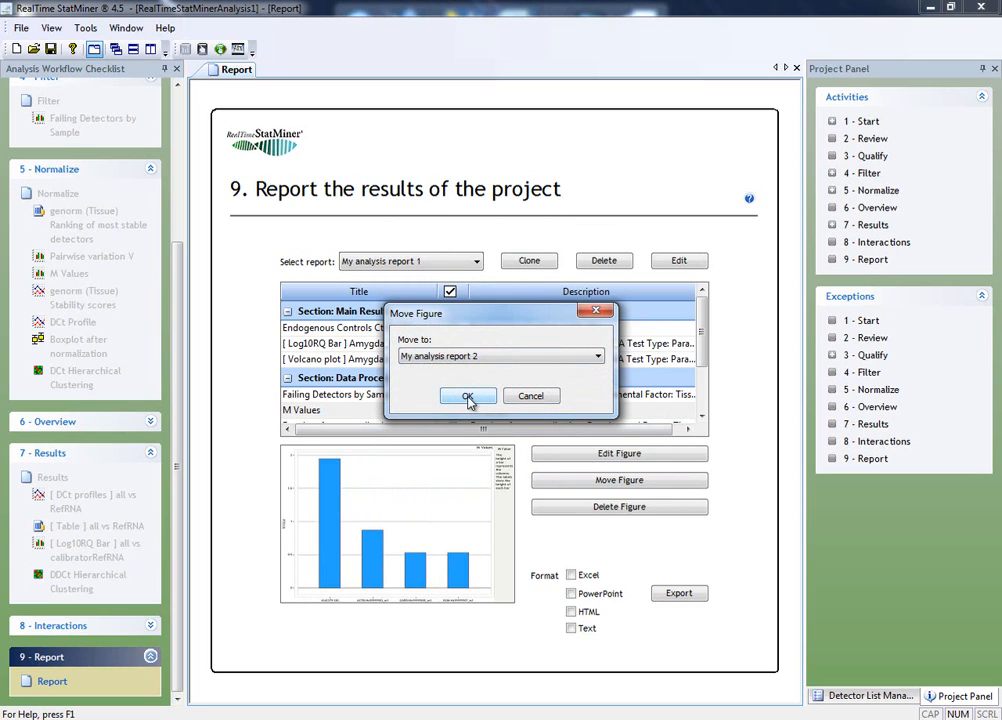
click(468, 397)
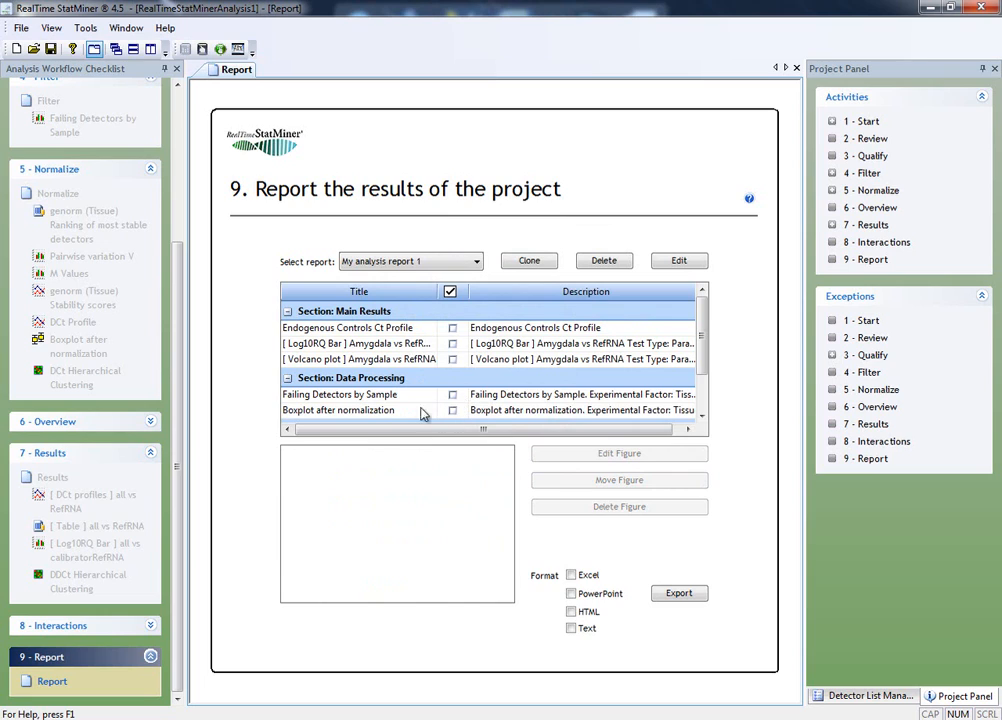
click(405, 410)
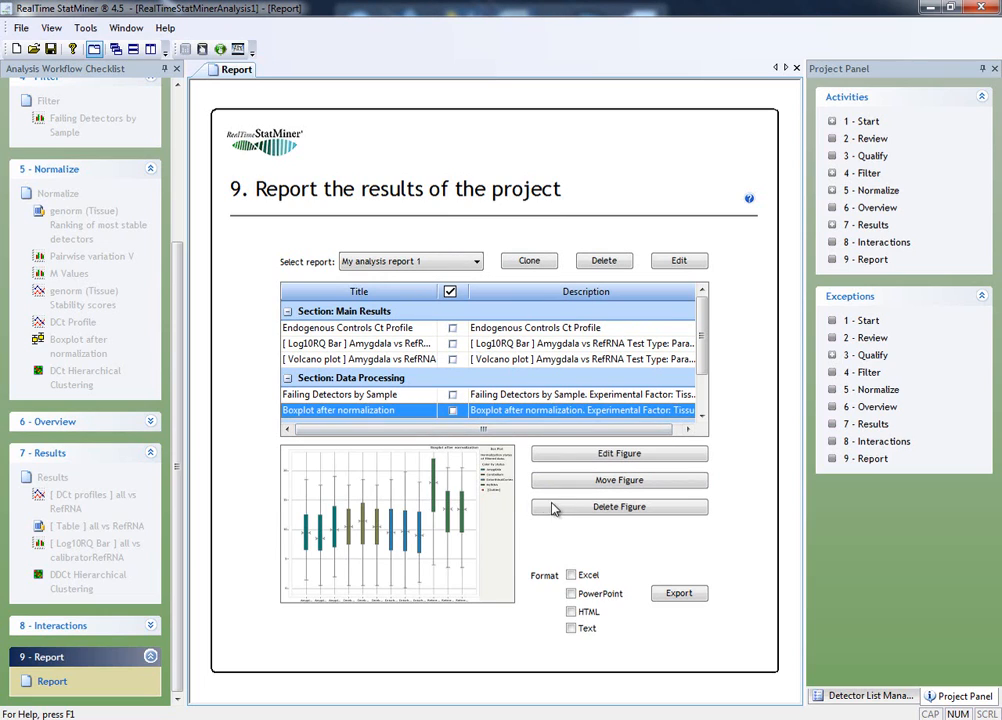
click(563, 508)
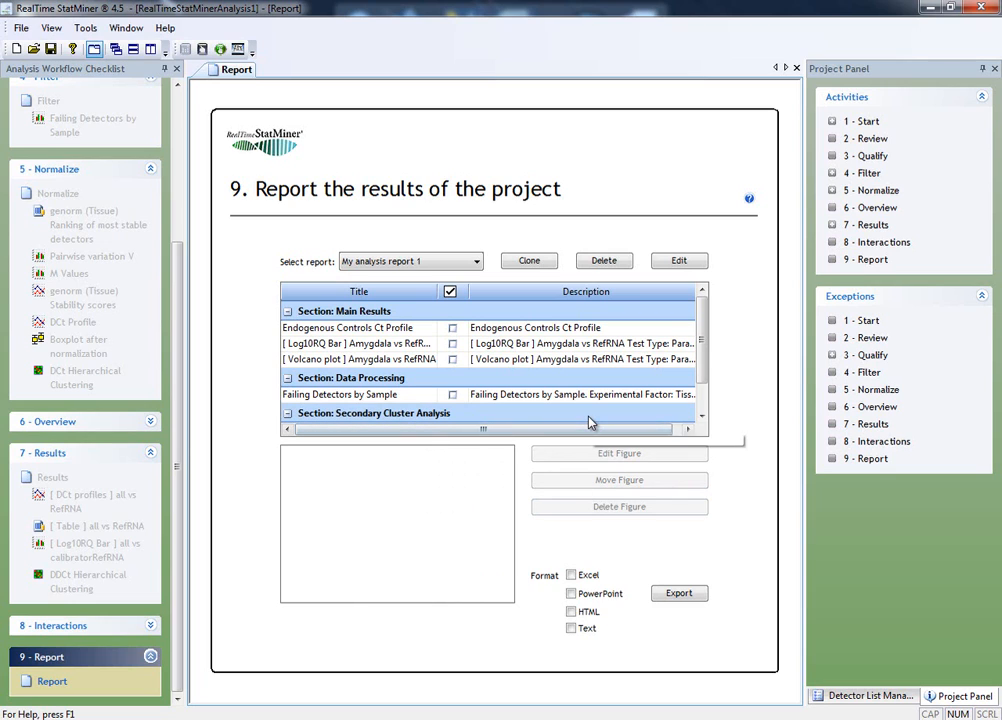
- Mark Endogenous Controls Ct Profile, Log10RQ Bar, Volcano plot and Failing Detectors by Sample for export
click(453, 328)
click(453, 344)
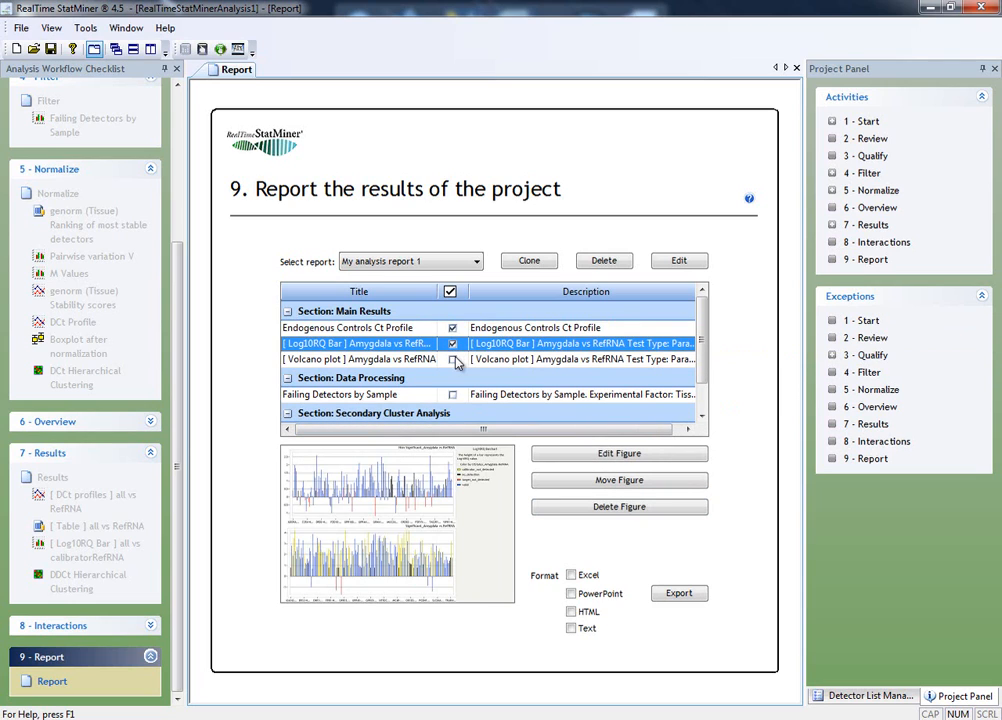
click(453, 360)
click(453, 395)
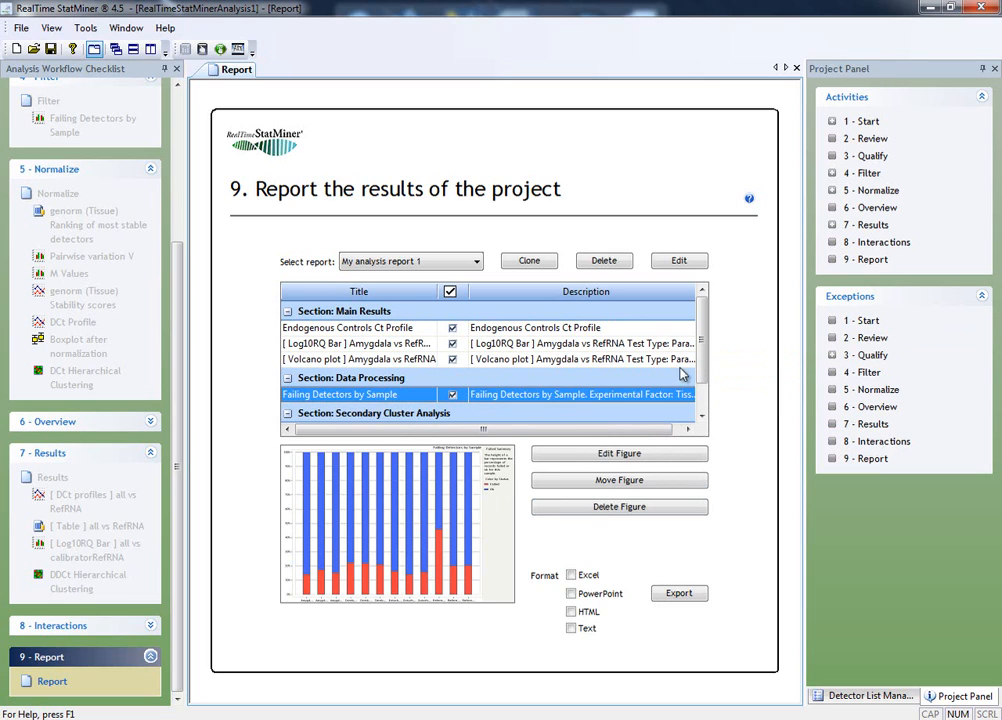
mouse_move(700, 342)
mouse_down()
mouse_move(703, 372)
mouse_move(702, 332)
mouse_up()
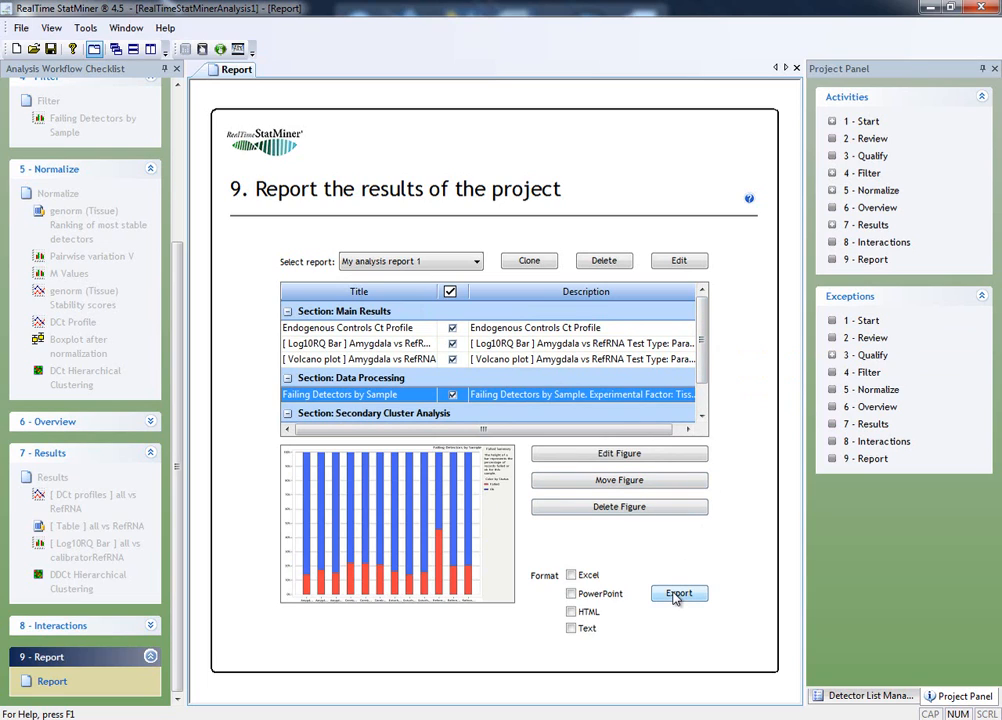
- Export the marked figures of My analysis report 1 in Excel, PowerPoint, HTML and Text formats
click(571, 576)
click(572, 594)
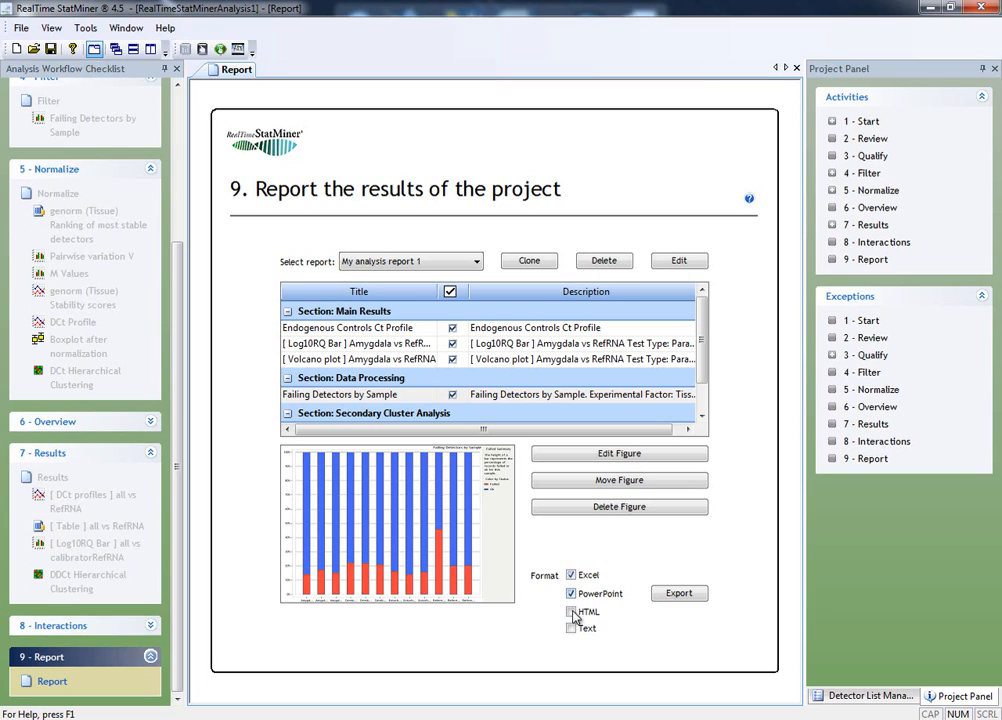
click(572, 612)
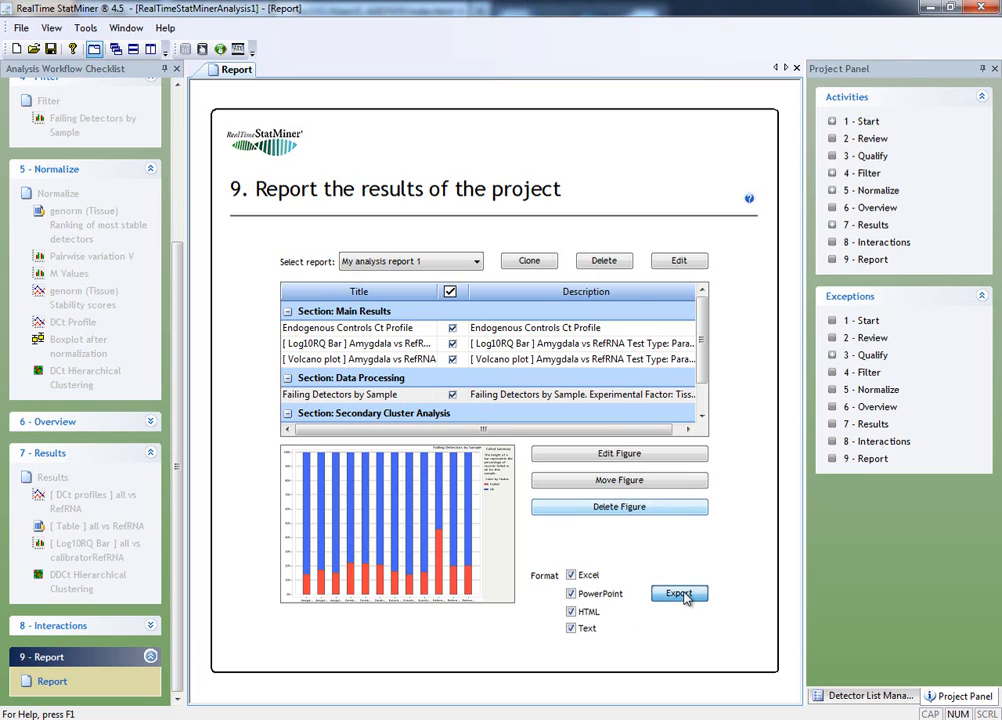
click(685, 595)
click(514, 419)
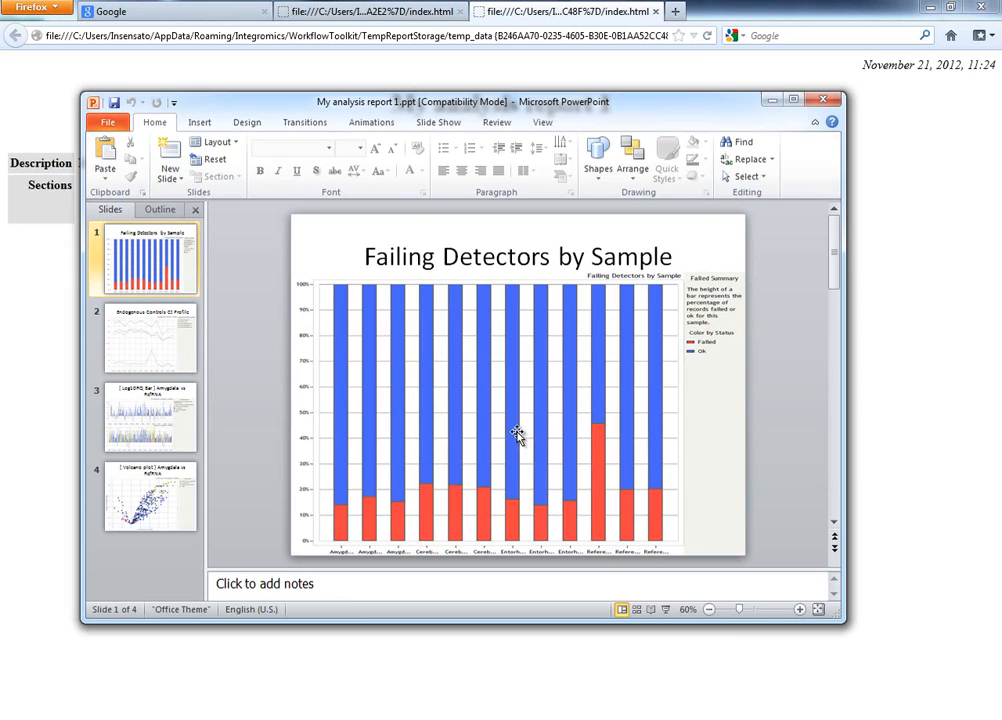
- Review the exported HTML report's Main Results section, including the Endogenous Controls Ct Profile and Log10RQ Bar figures, and return to its index
click(795, 99)
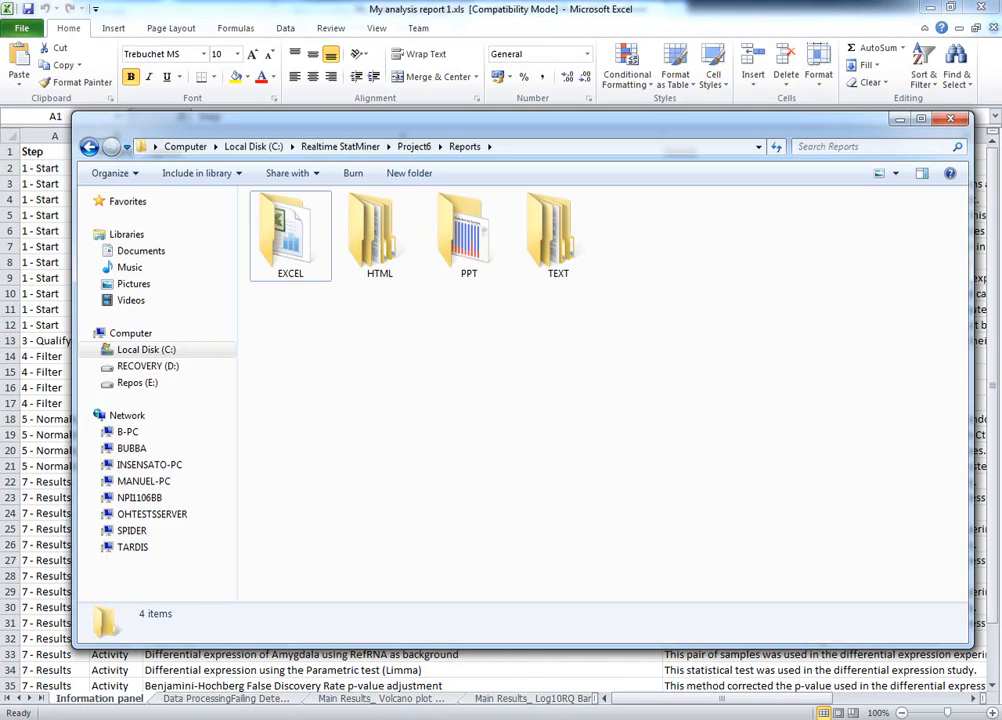
click(899, 121)
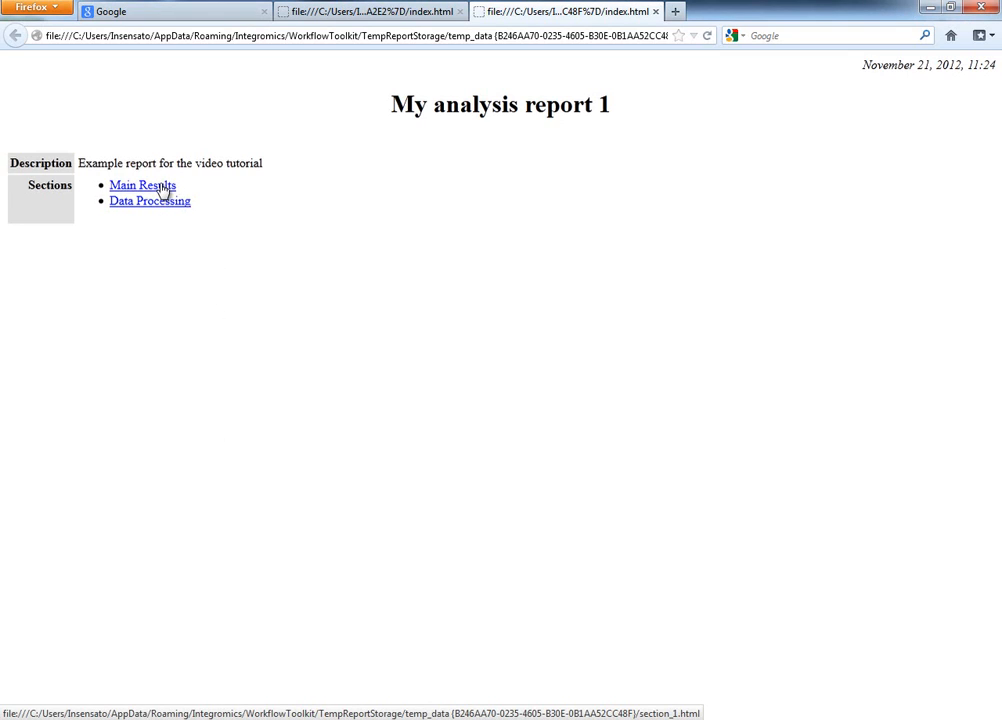
click(163, 187)
click(160, 190)
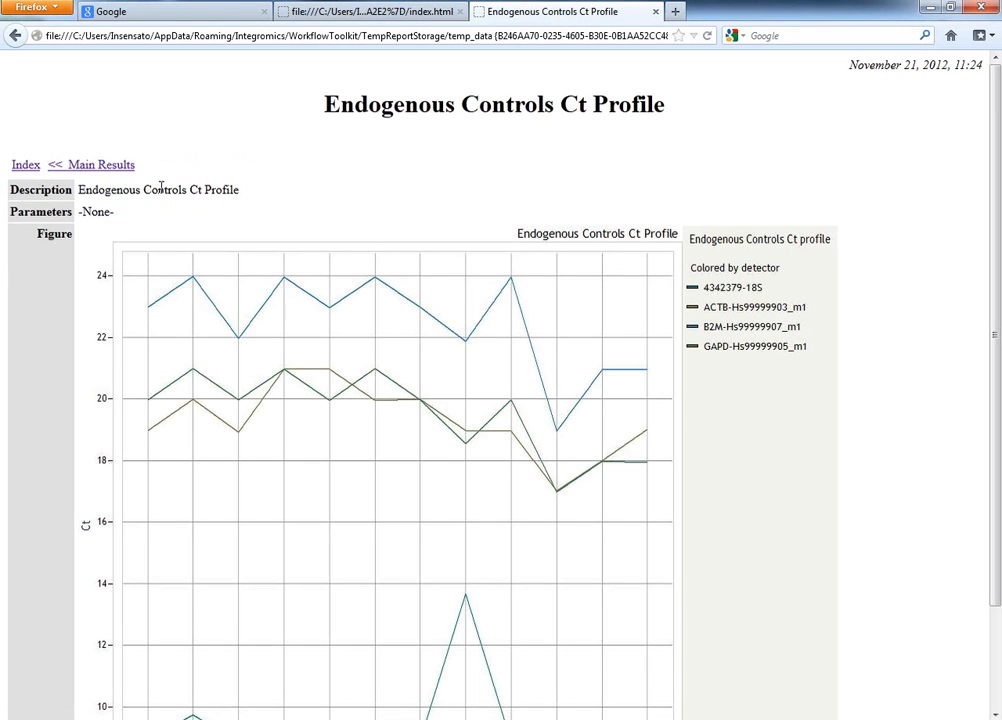
click(122, 166)
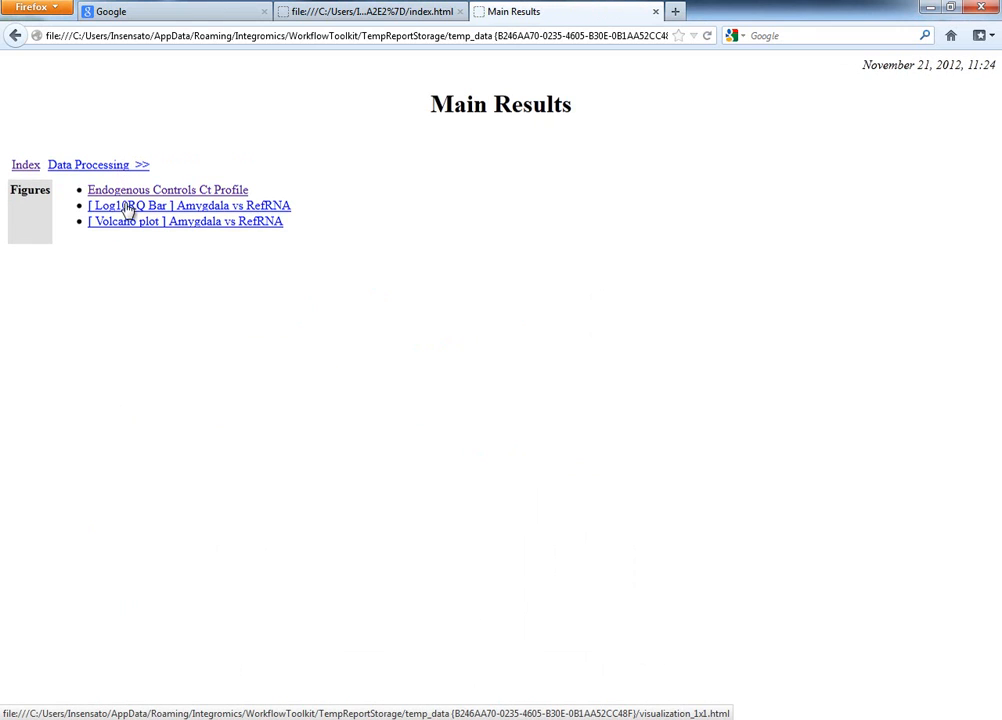
click(127, 210)
click(116, 168)
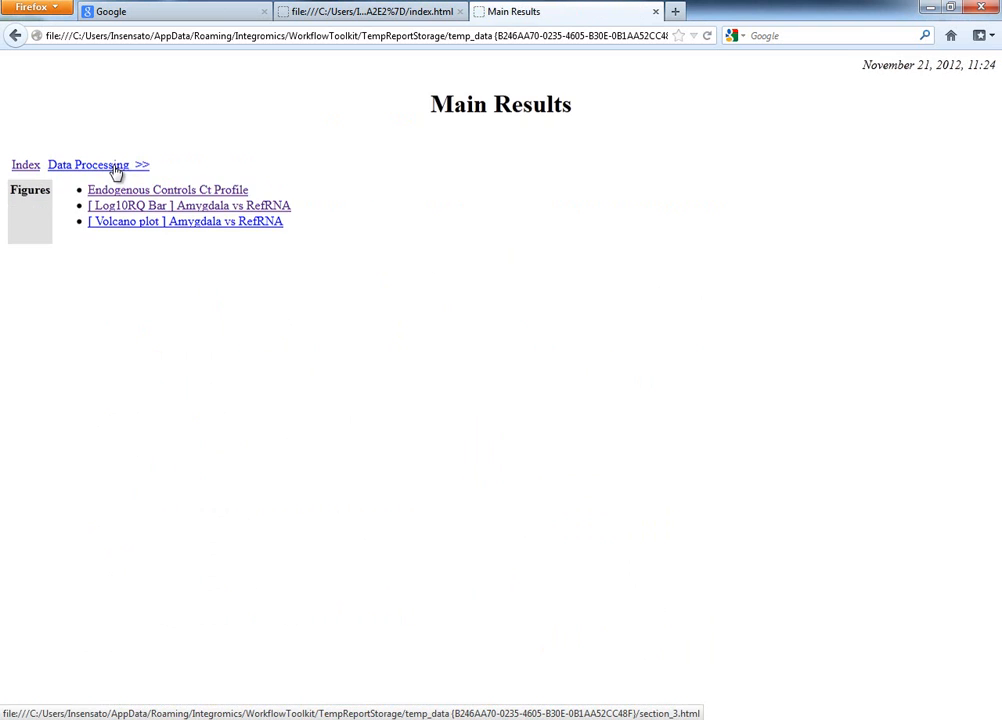
click(28, 164)
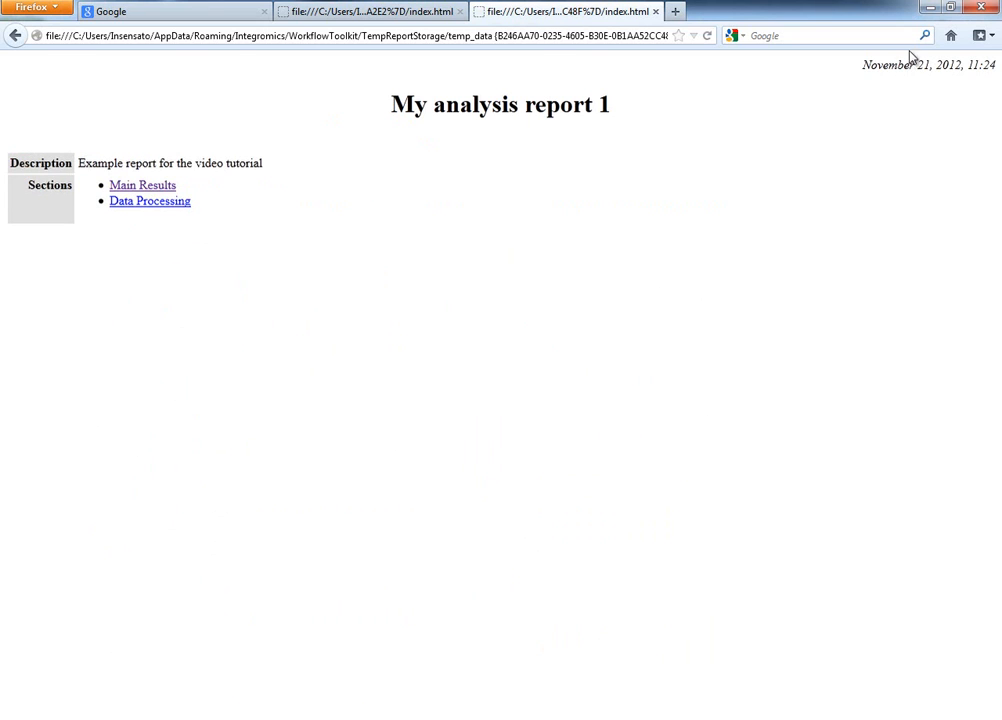
click(929, 8)
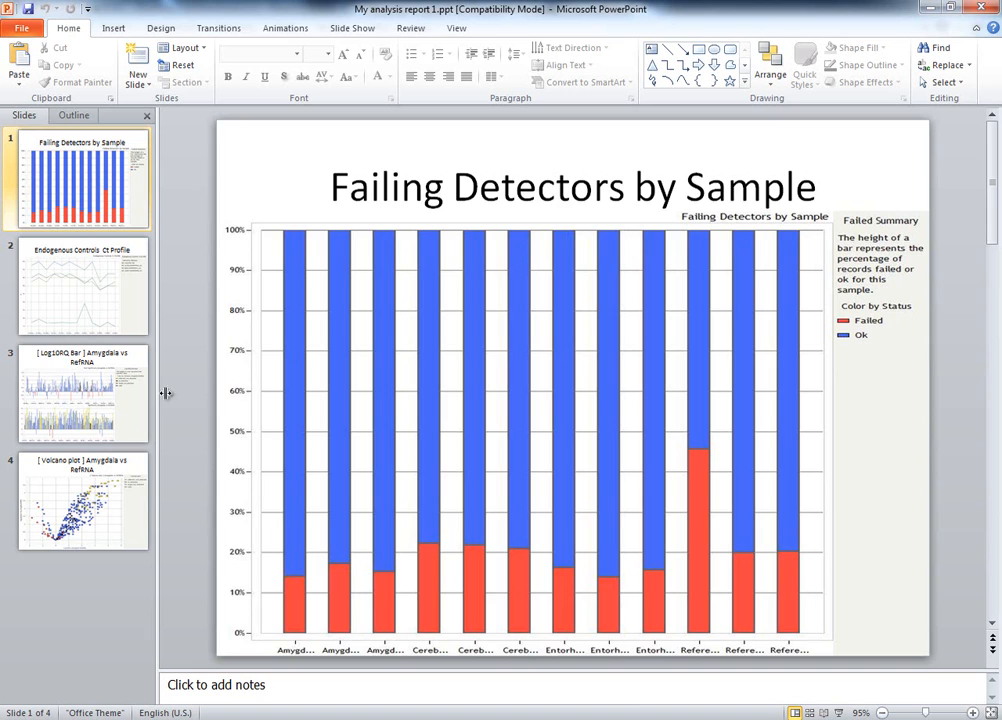
- Look through the Endogenous Controls Ct Profile, Log10RQ Bar and Volcano plot slides of the exported PowerPoint report
click(99, 330)
click(95, 395)
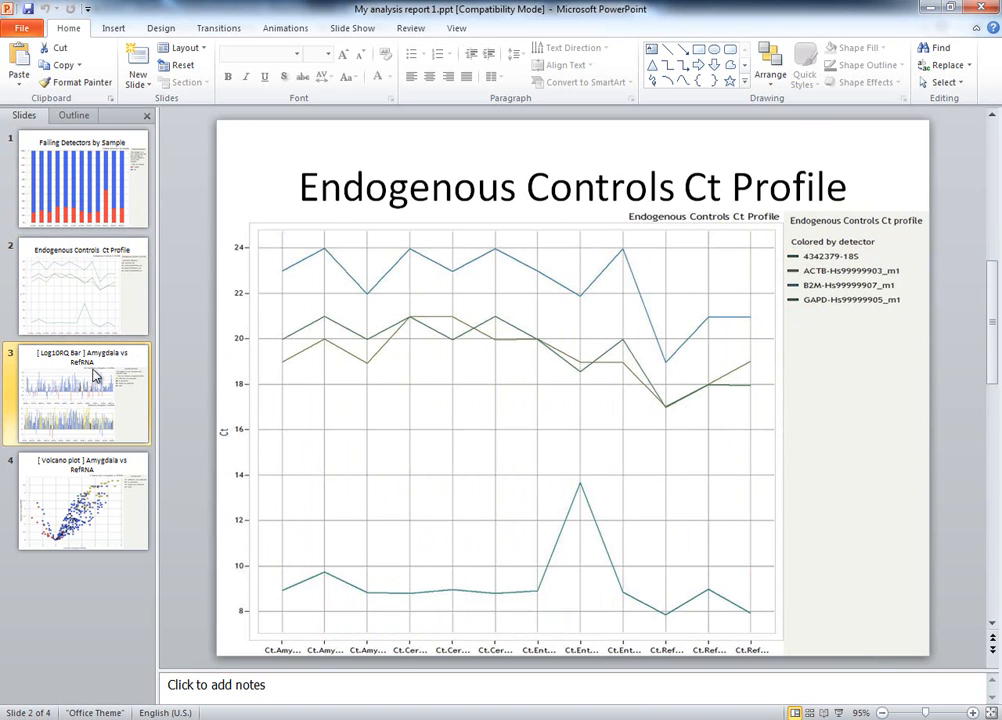
click(92, 513)
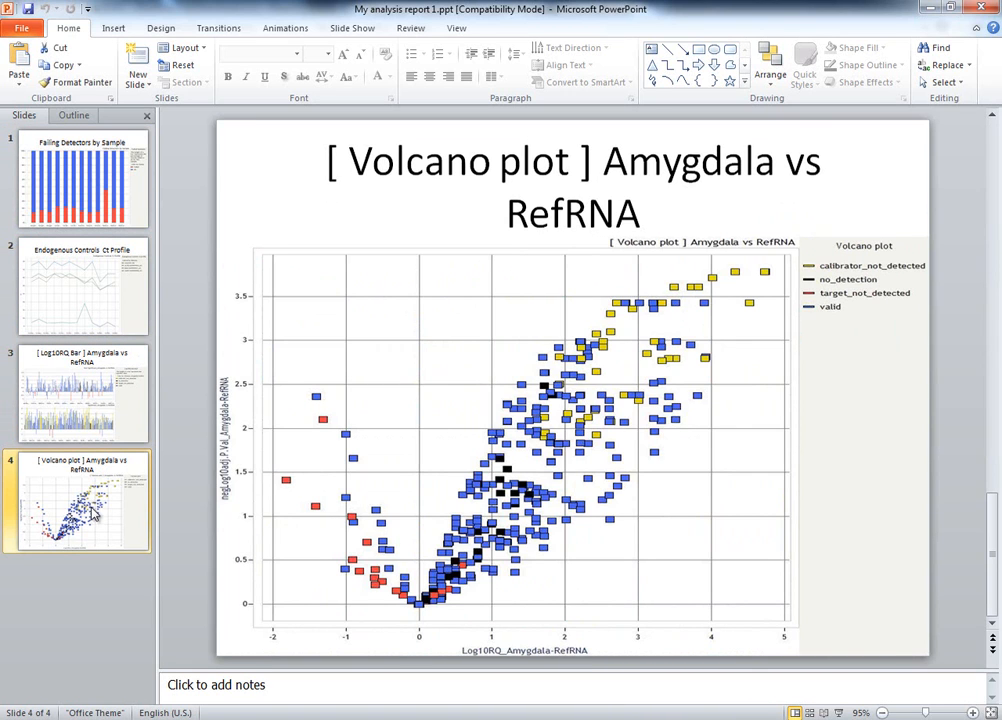
click(929, 9)
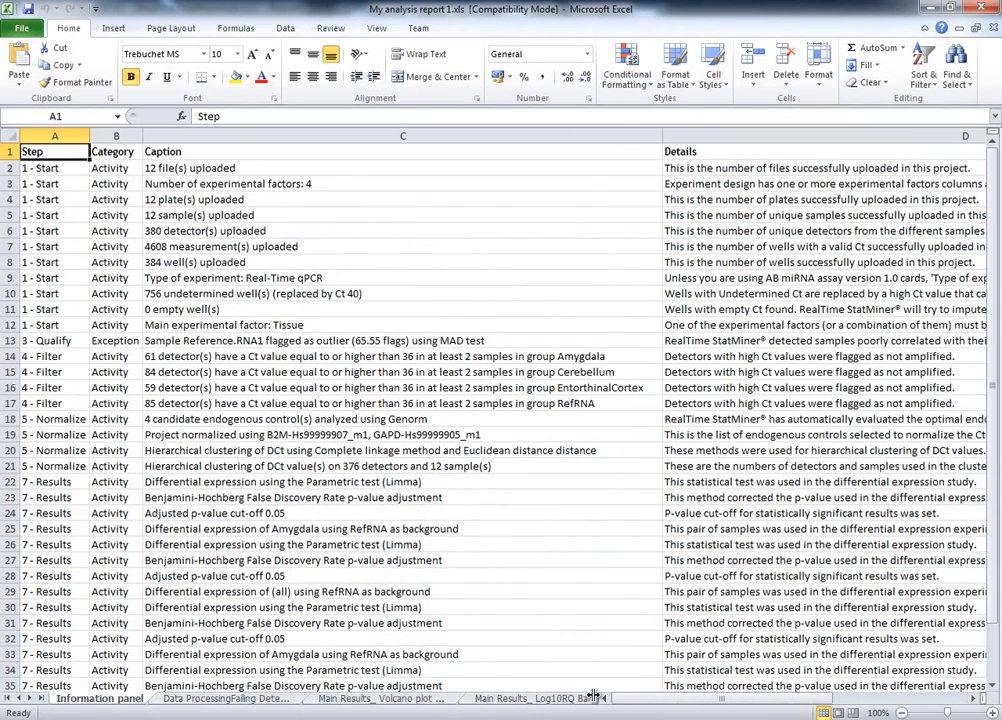
- Review the Failing Detectors, Volcano plot, Log10RQ Bar and Endogenous Controls sheets of the exported Excel report
drag(603, 698, 786, 701)
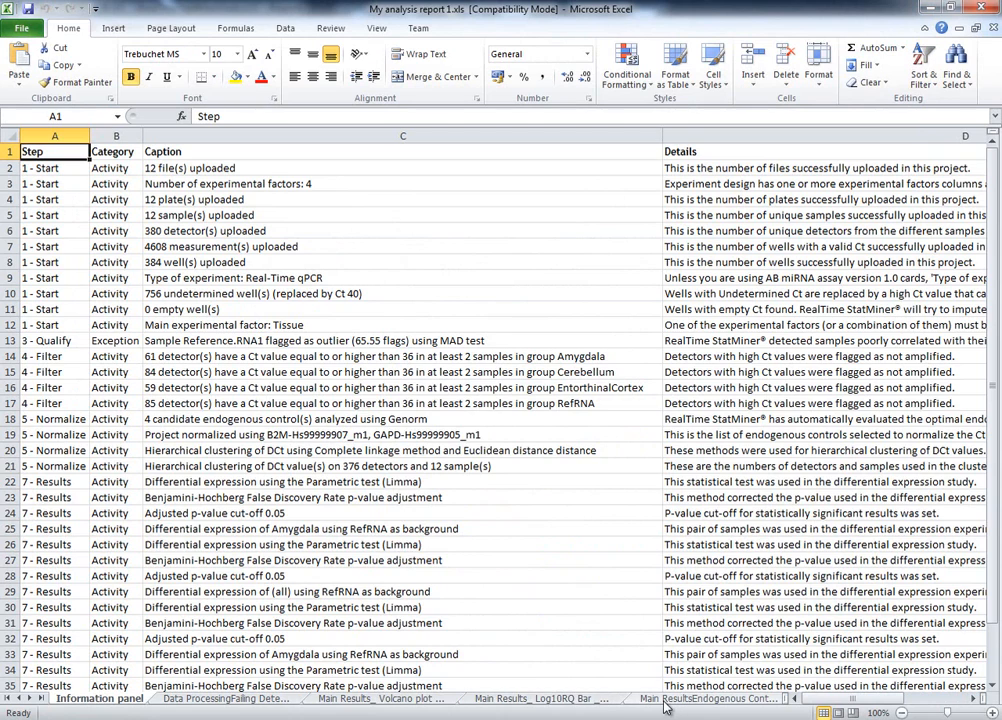
click(264, 700)
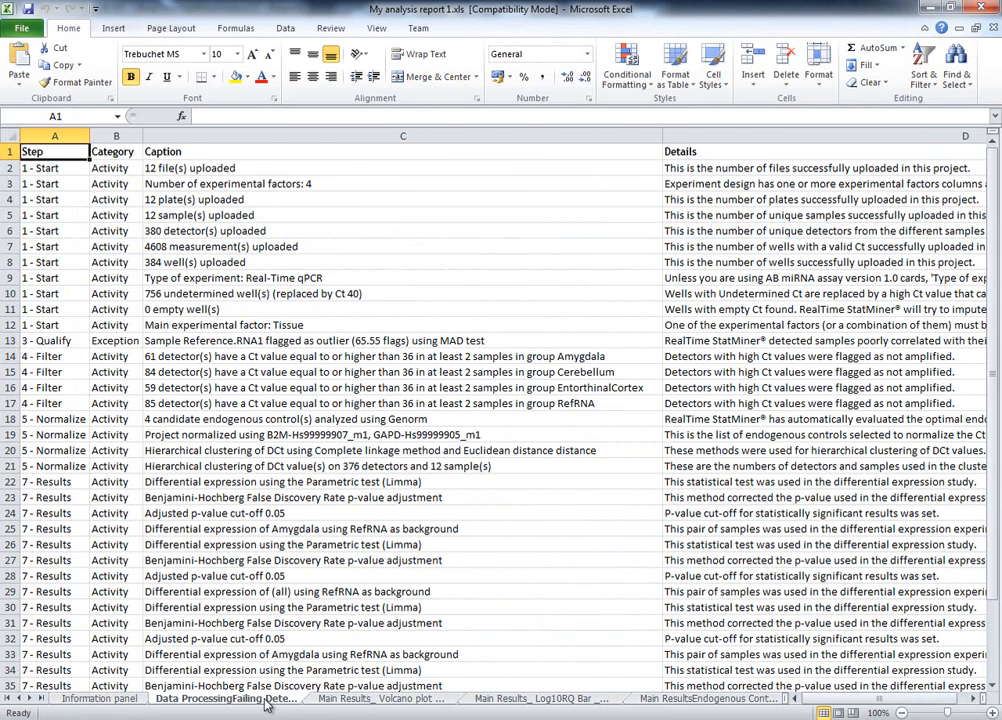
click(348, 704)
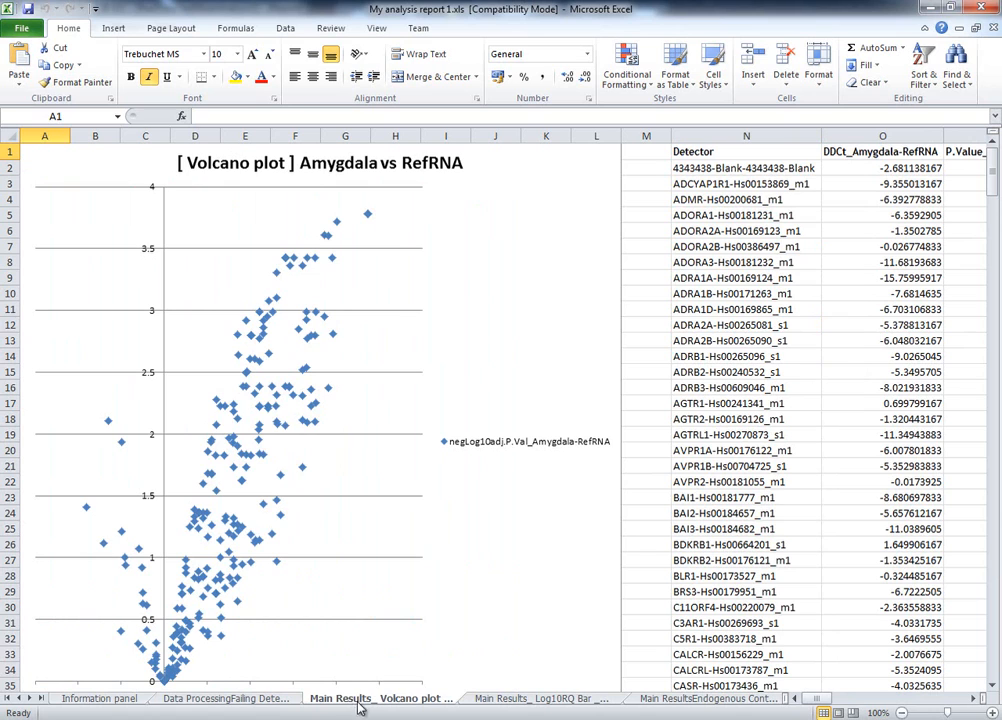
click(500, 704)
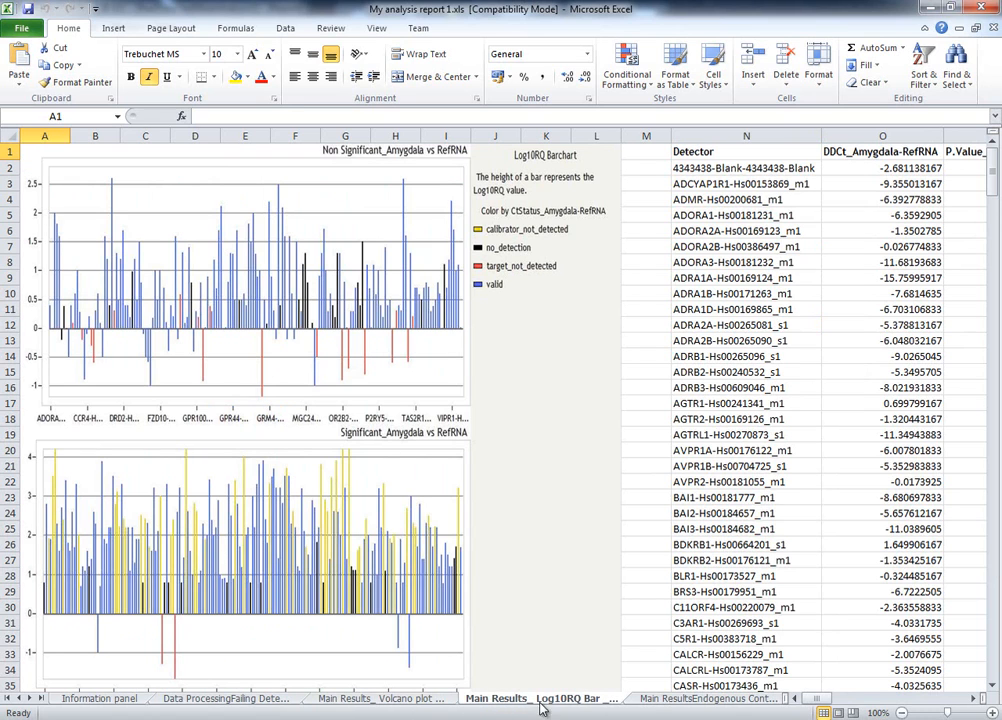
click(648, 702)
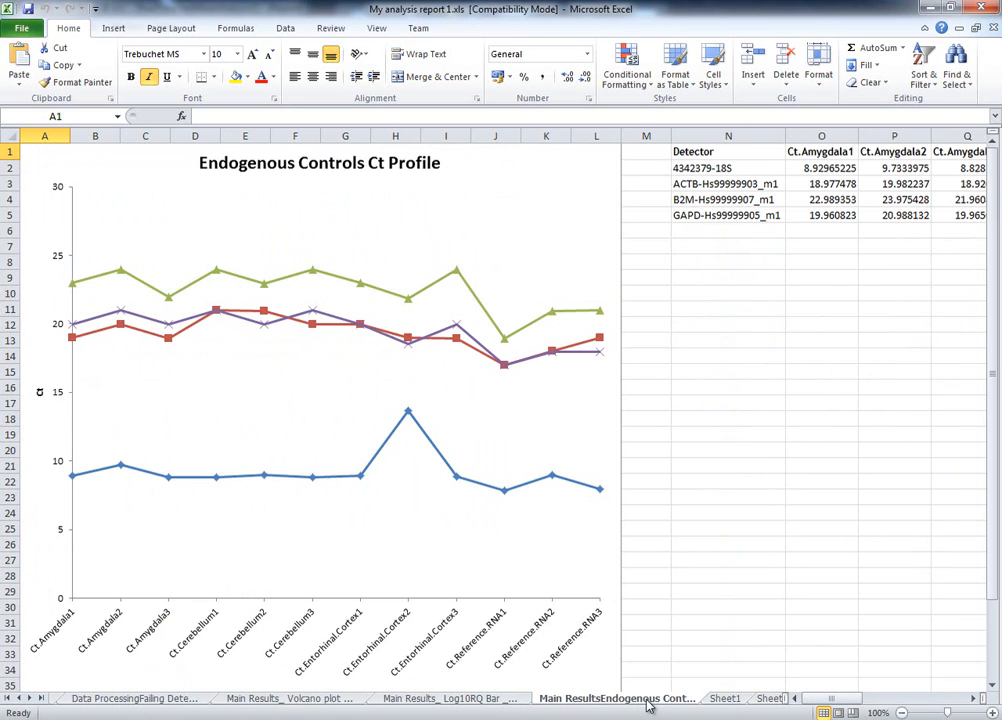
- Inspect the 4342379-18S series of the Endogenous Controls chart, return to the Information panel sheet, and leave Excel
click(505, 497)
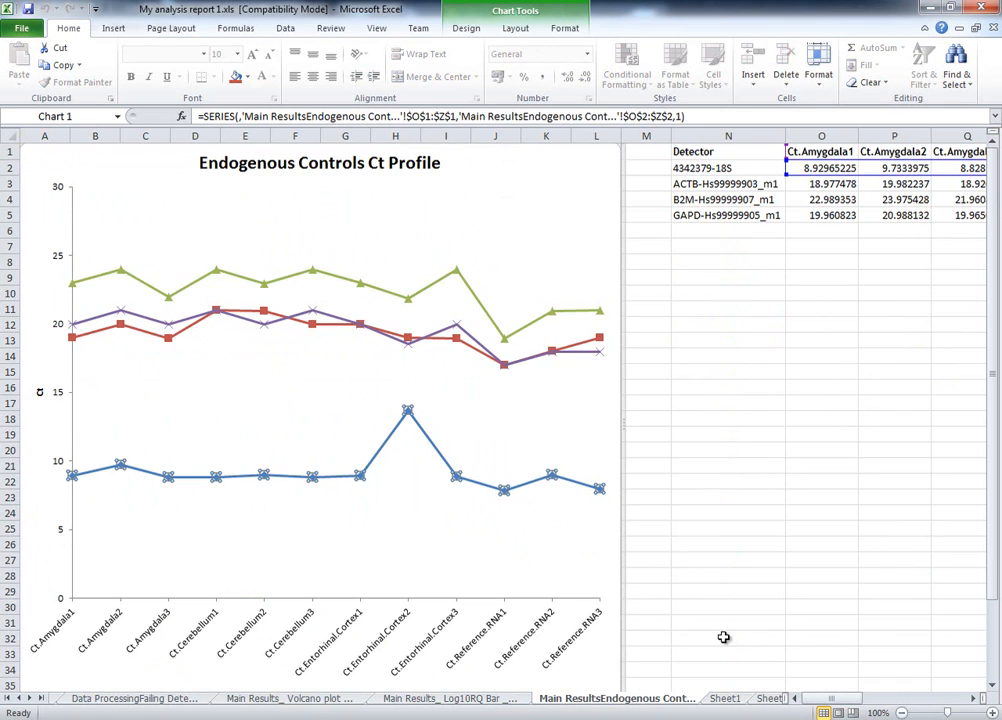
mouse_move(826, 698)
mouse_down()
mouse_move(870, 710)
mouse_move(820, 708)
mouse_up()
click(19, 698)
click(97, 698)
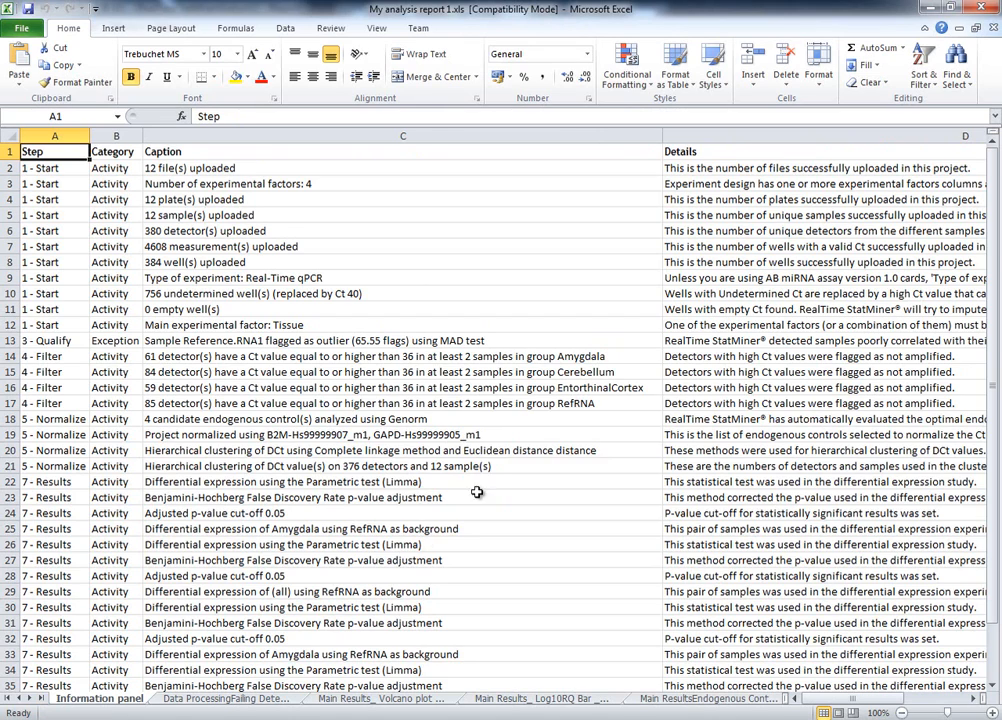
click(933, 9)
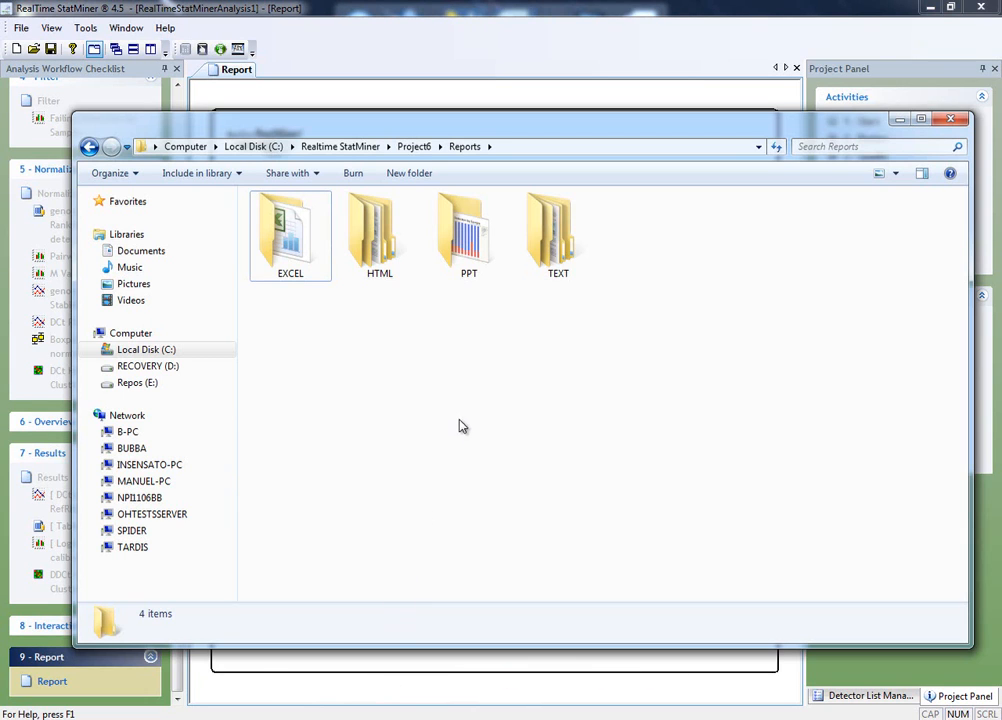
- View the exported Log10RQ Bar text file from the TEXT report folder in Notepad, and return to RealTime StatMiner
double_click(549, 255)
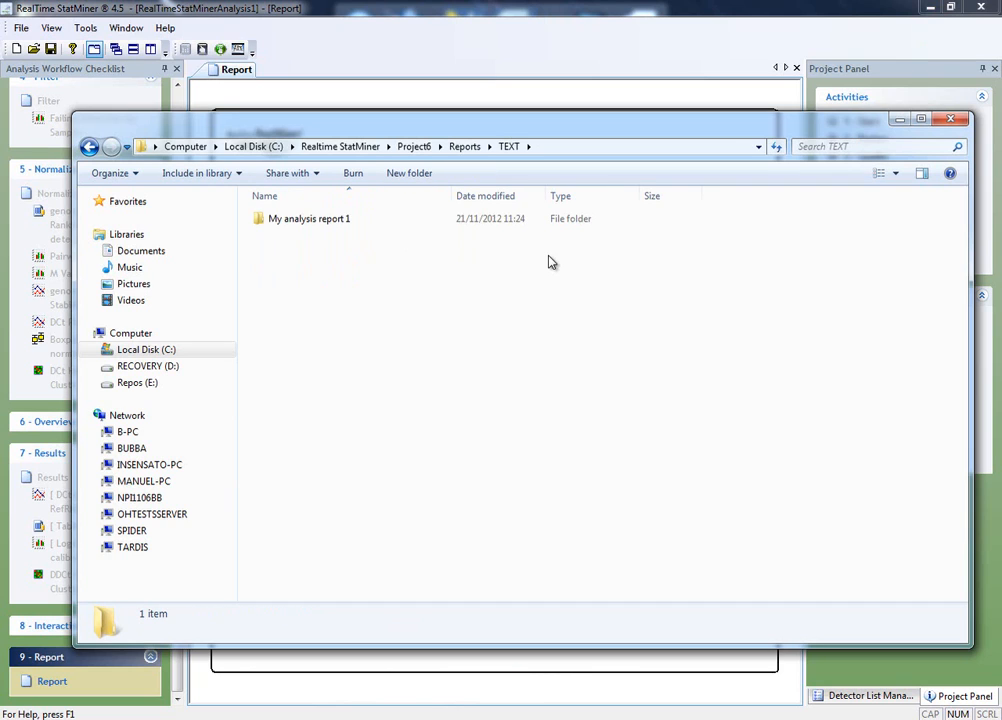
double_click(351, 222)
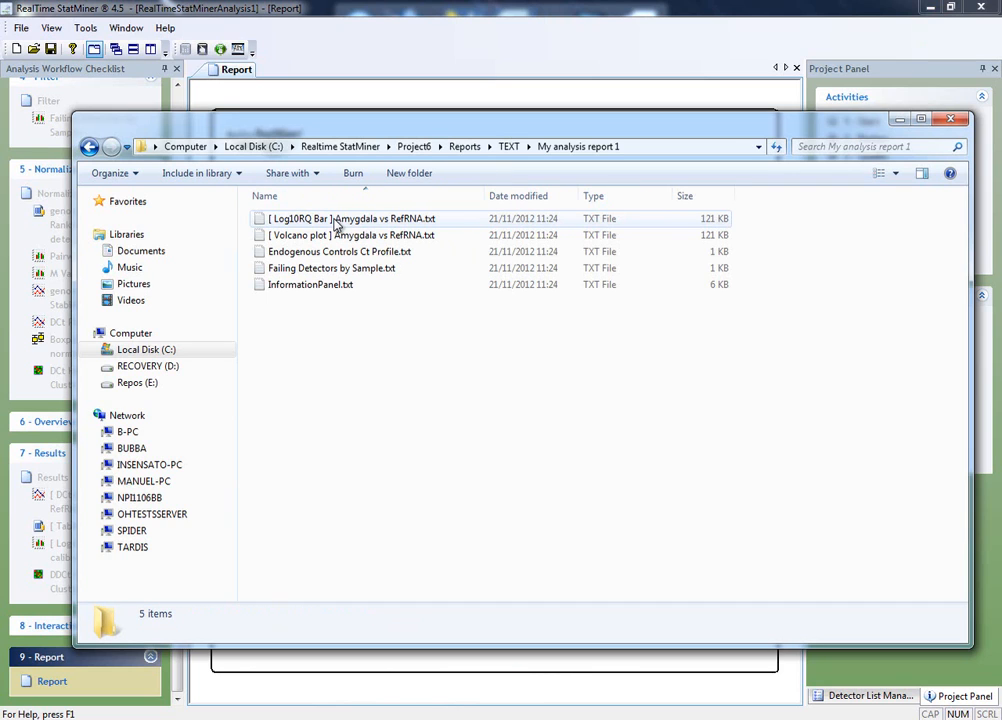
click(337, 222)
right_click(336, 221)
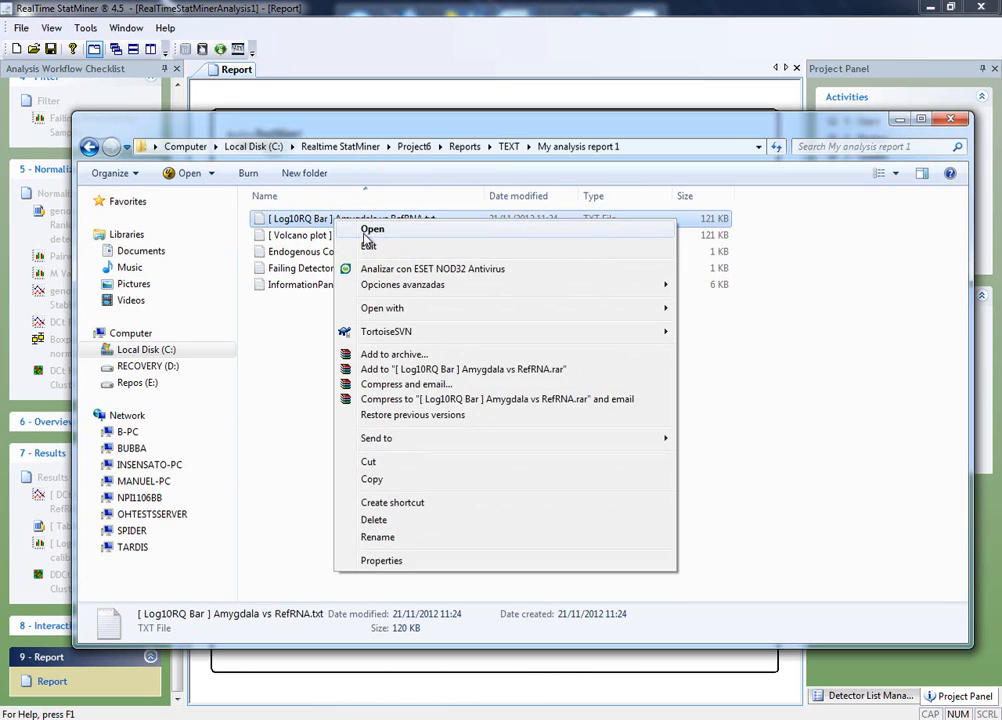
mouse_move(472, 308)
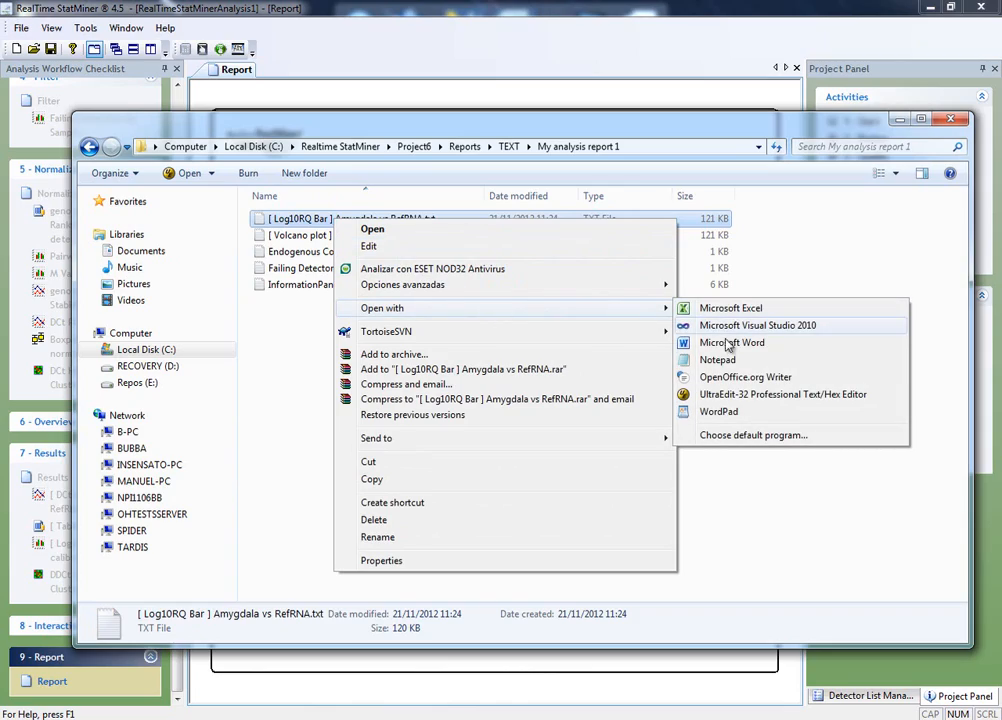
click(718, 360)
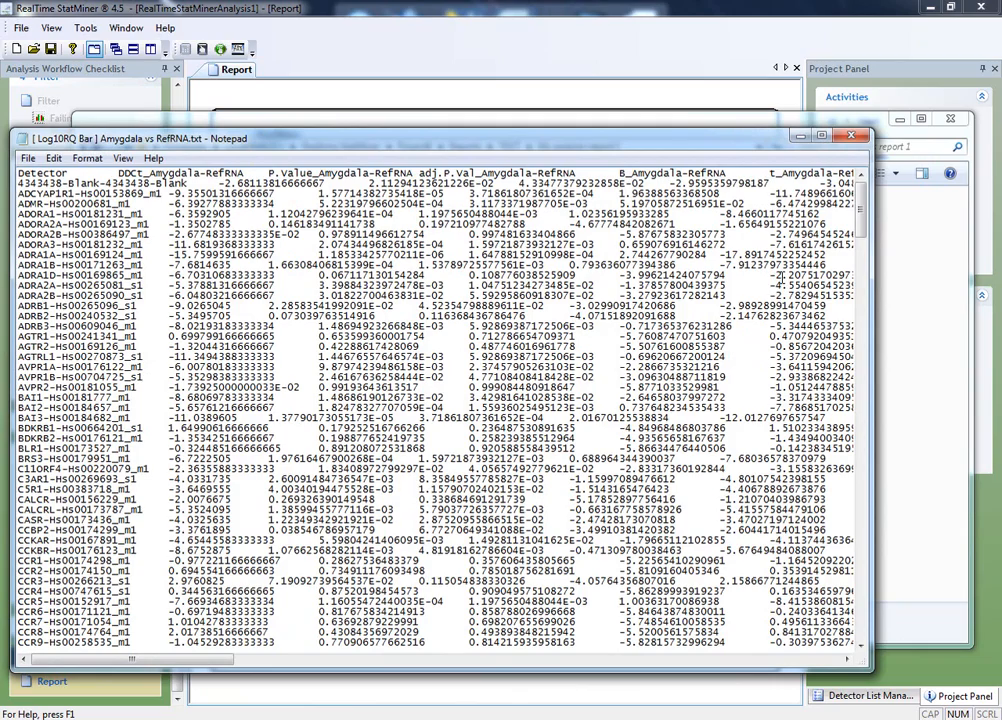
click(848, 136)
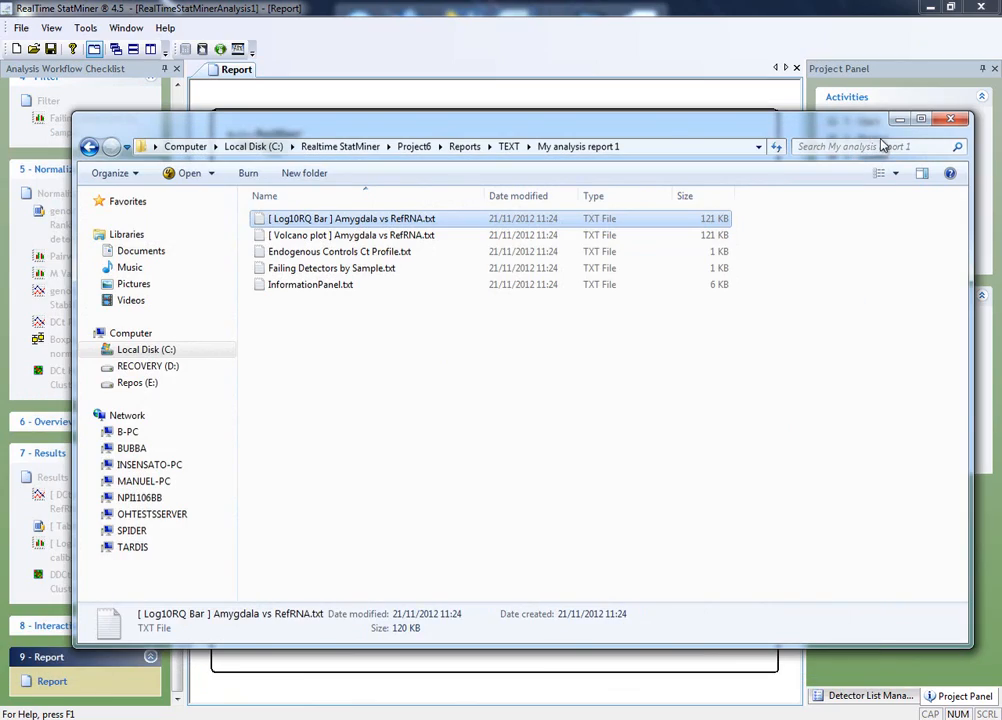
click(898, 121)
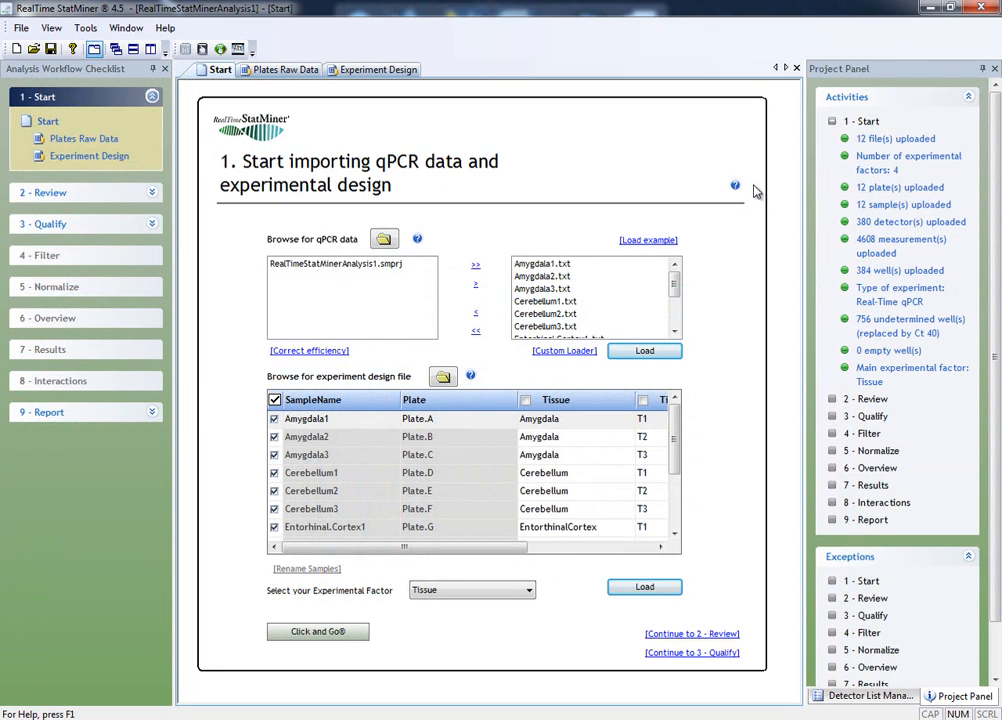
- In the project's automatic report settings, include the Inspect Endogenous Controls and Differential Expression figures and exclude the DCt bar plot
click(238, 50)
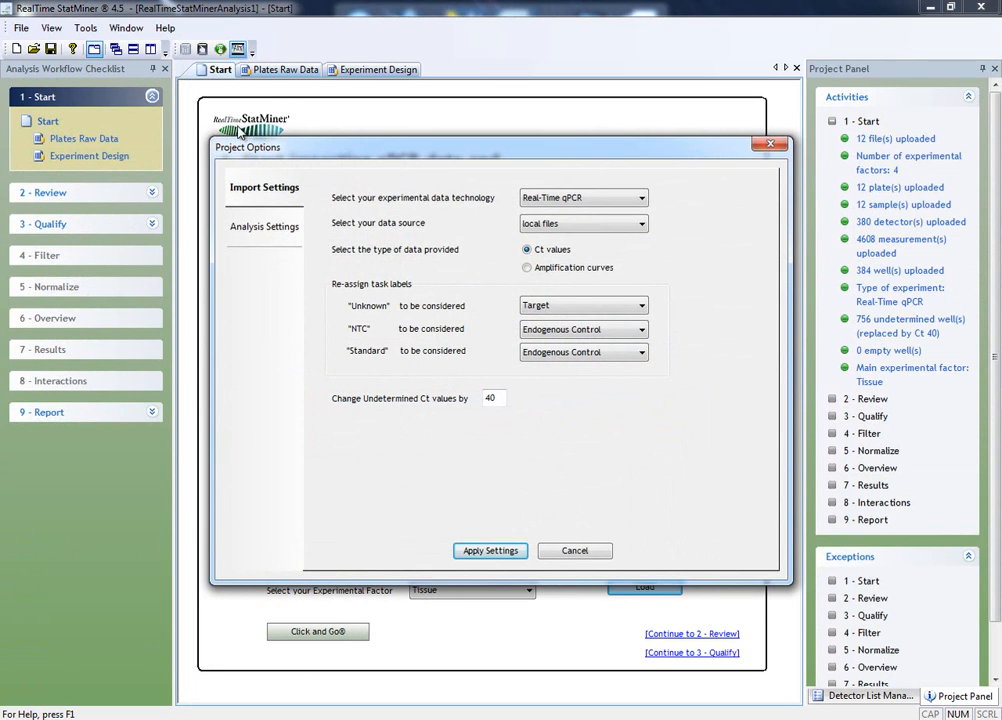
click(262, 226)
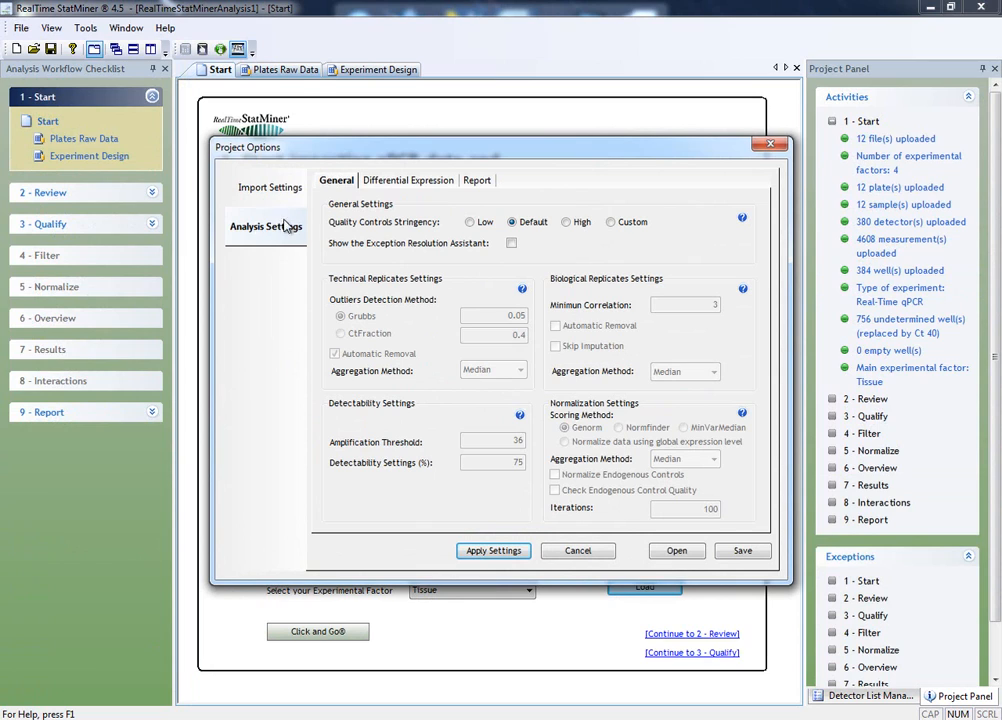
click(476, 180)
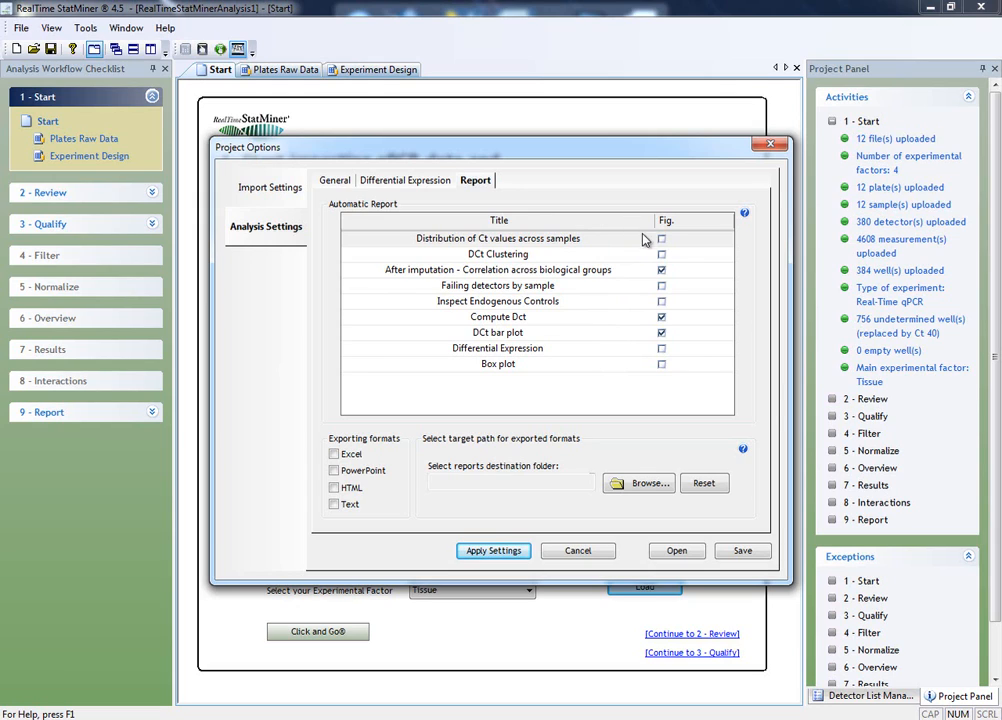
click(661, 302)
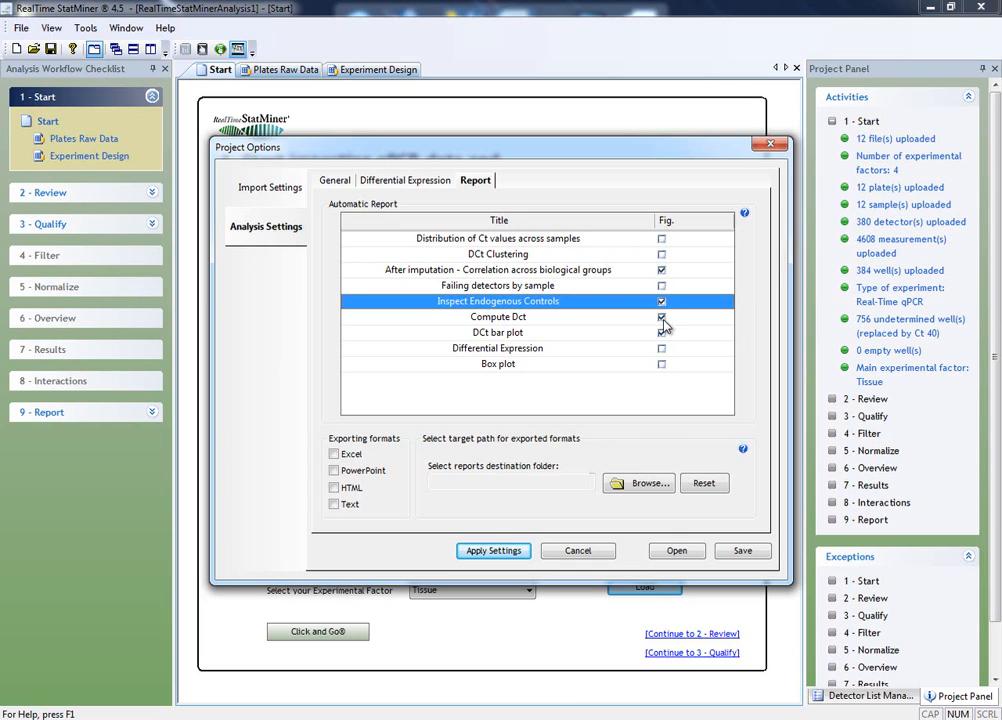
click(664, 335)
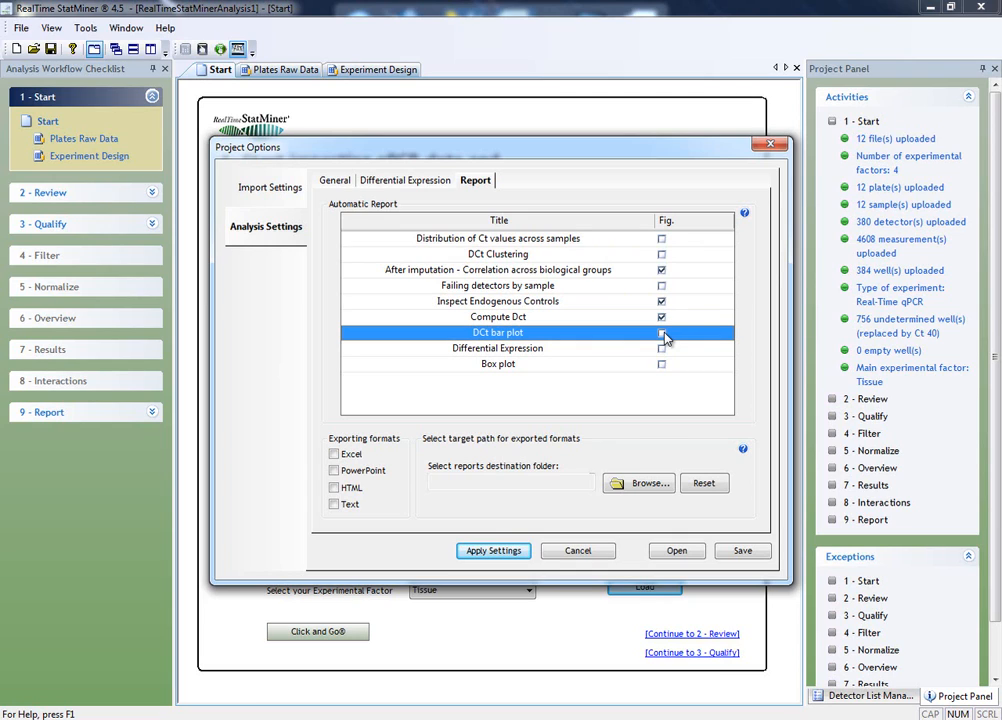
click(661, 349)
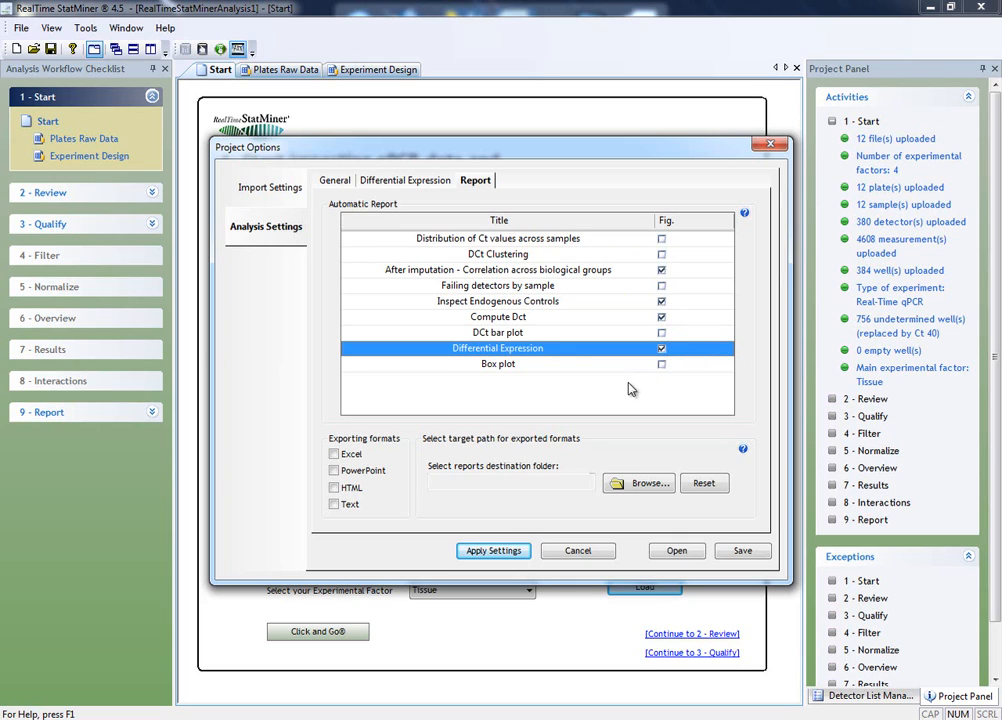
- Enable Excel, PowerPoint, HTML and Text export for the automatic report, with the ClickAndGo folder of Project6 as destination
click(334, 455)
click(334, 488)
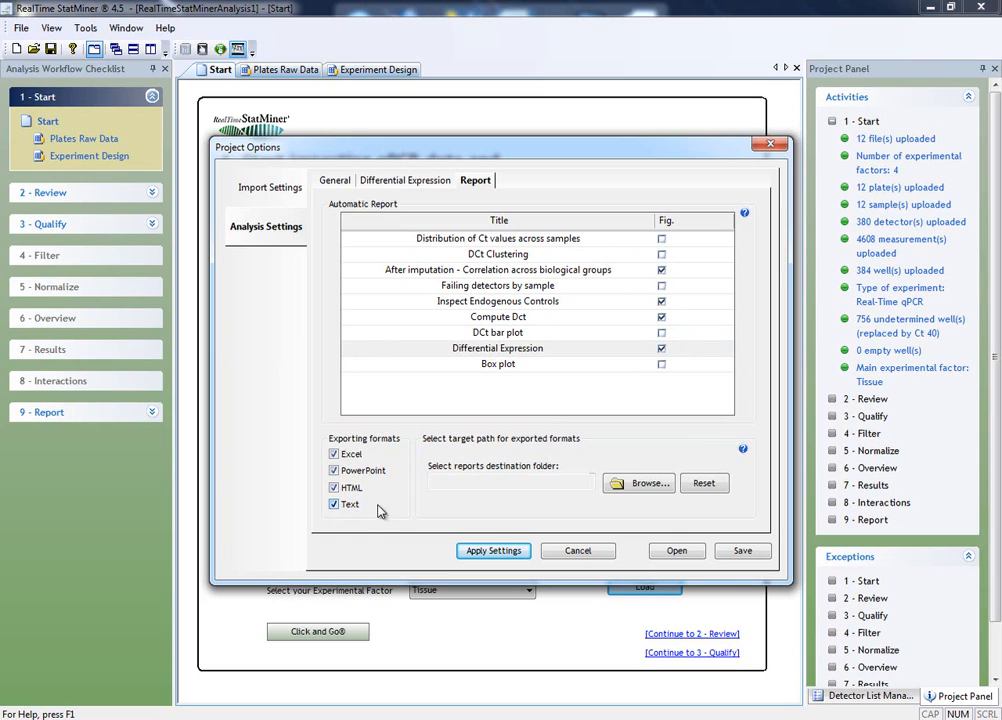
click(615, 485)
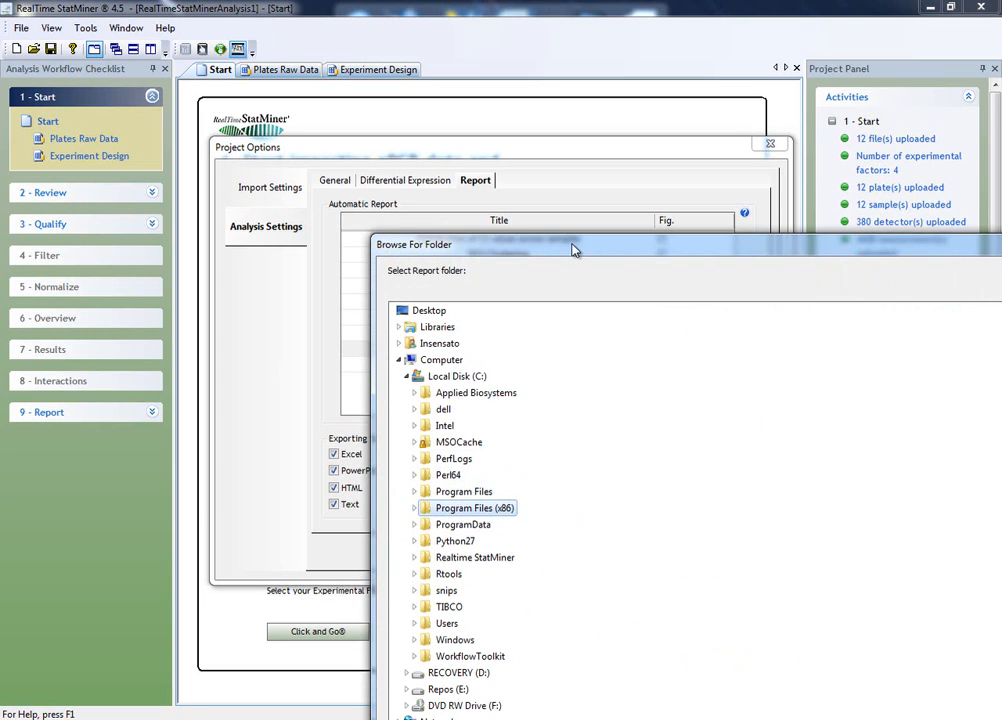
drag(575, 248, 383, 99)
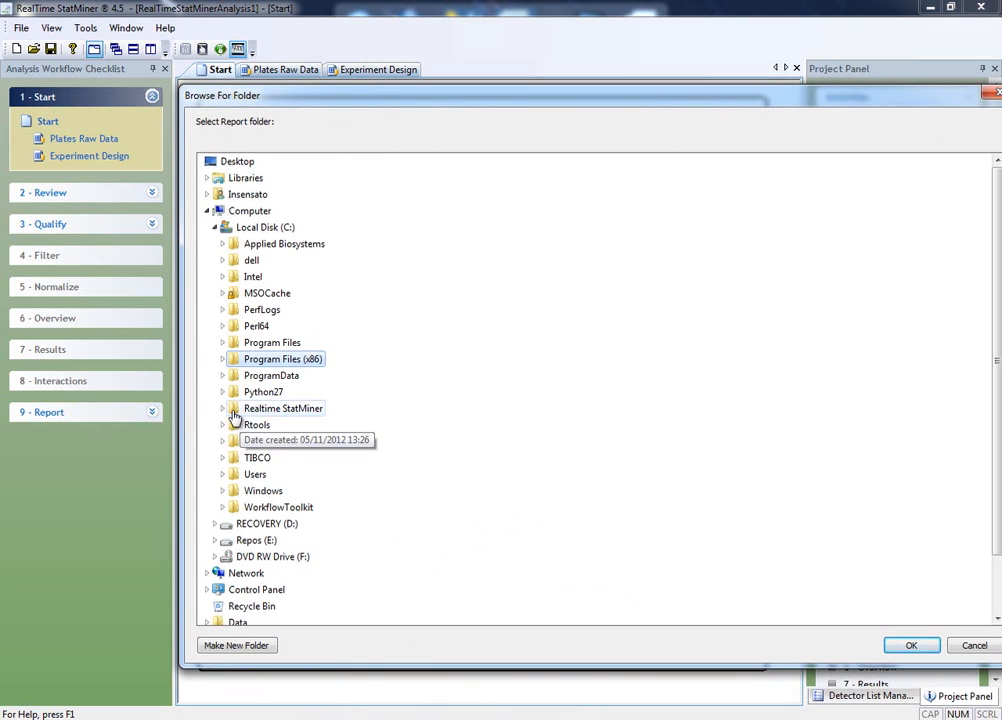
click(223, 408)
double_click(269, 509)
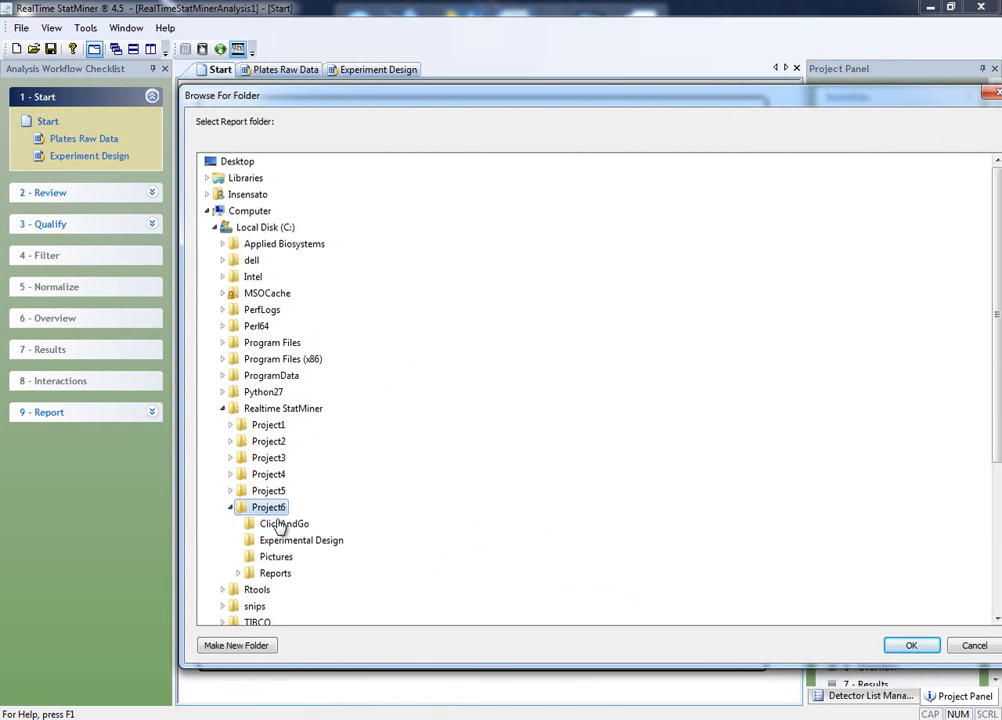
click(282, 523)
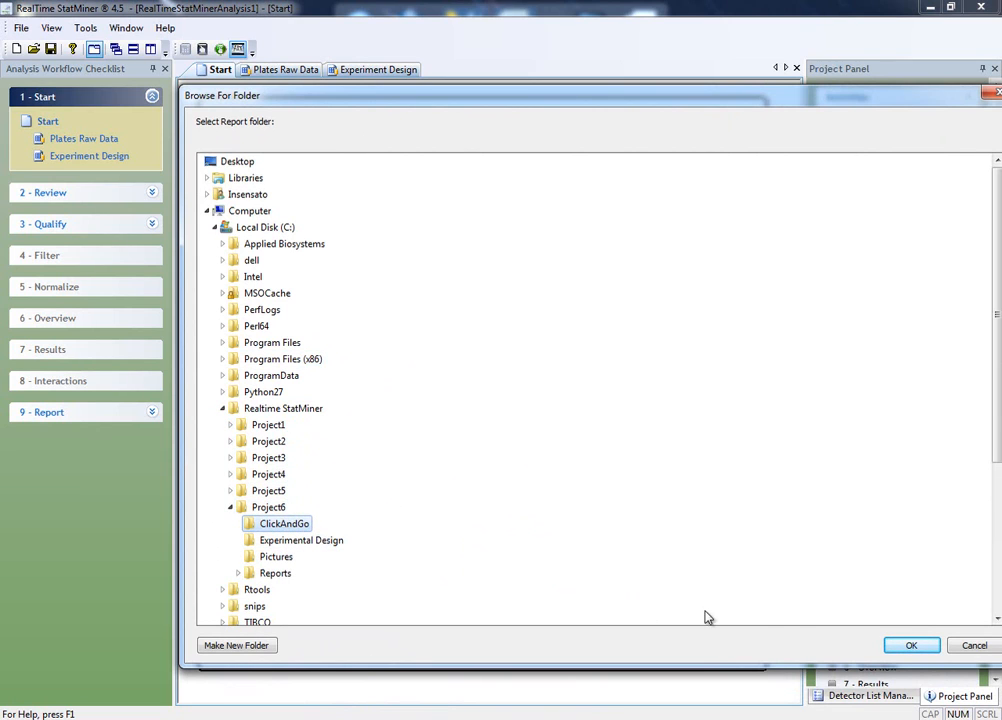
click(900, 646)
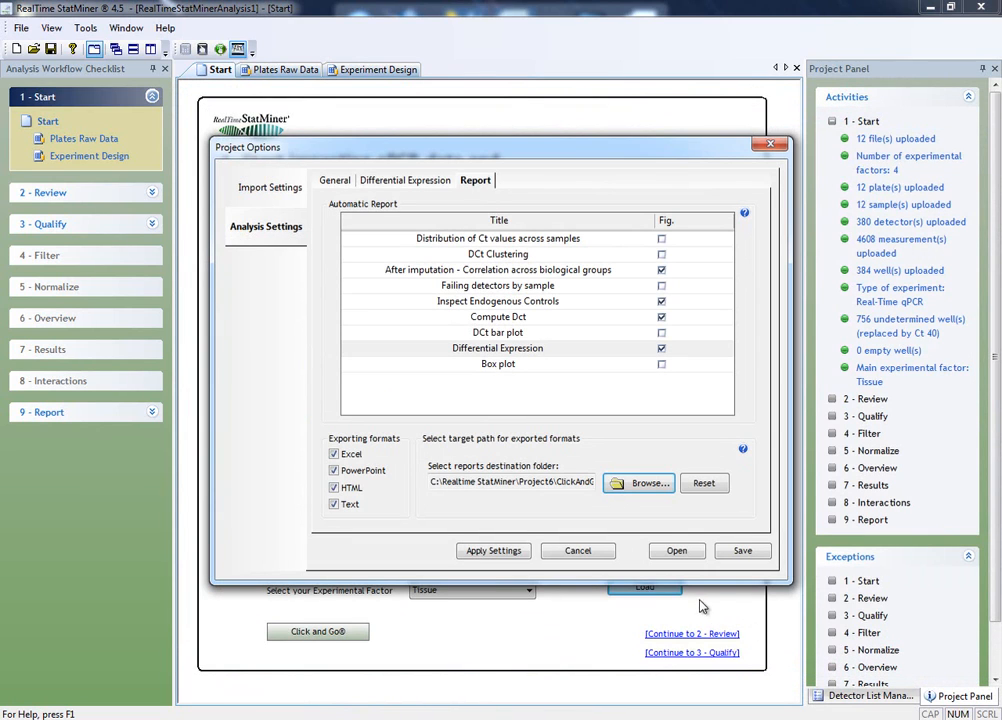
- Apply the project settings and run the Click and Go analysis
click(515, 551)
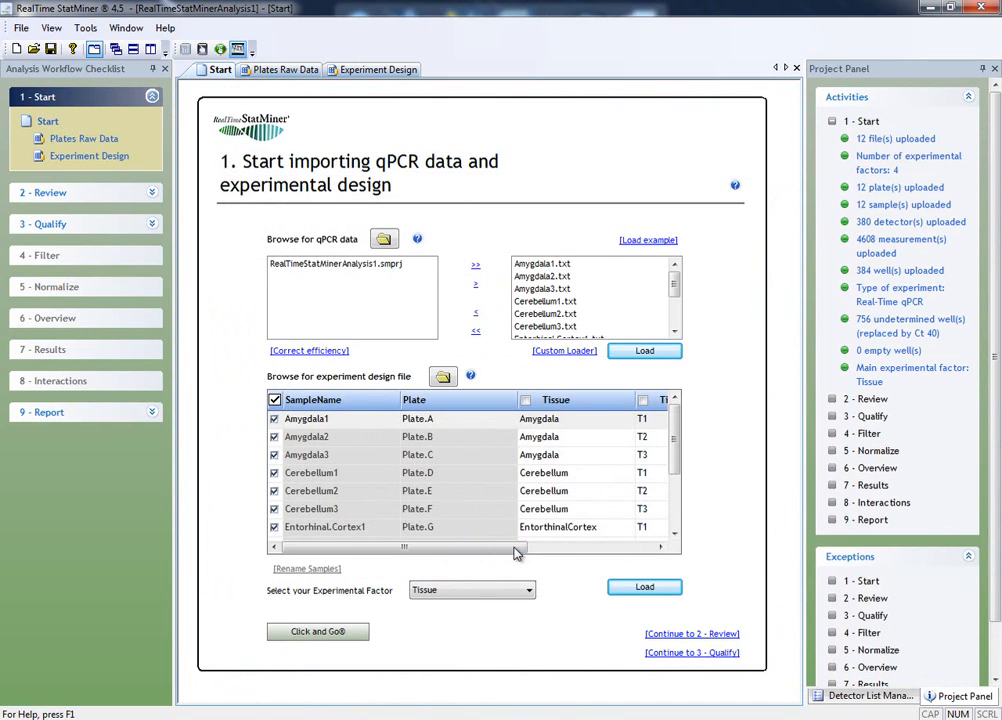
click(356, 632)
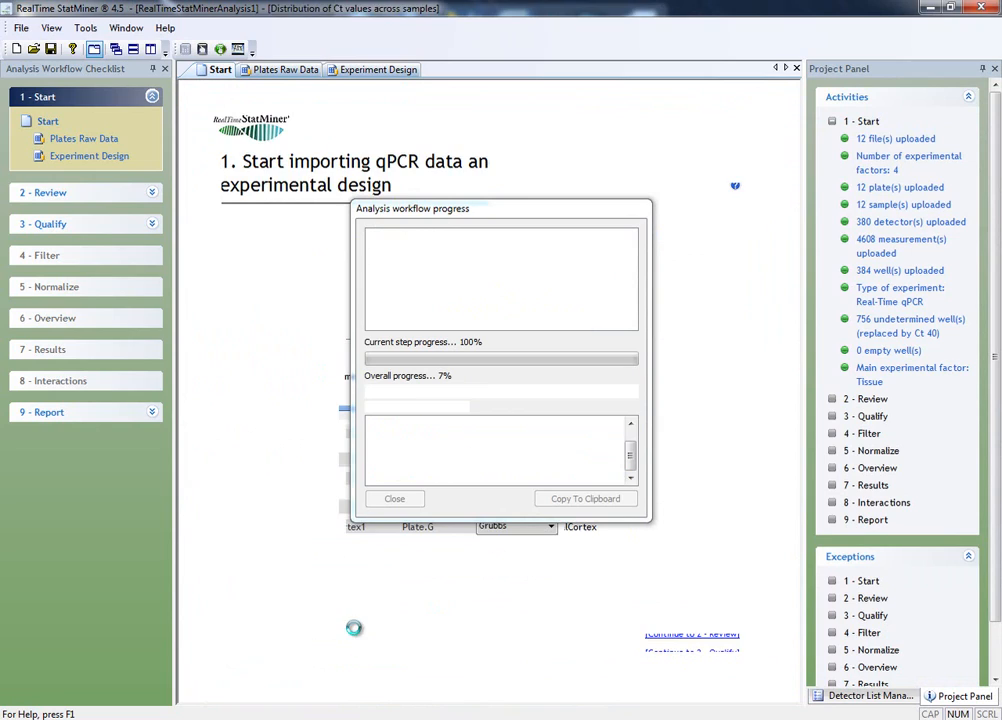